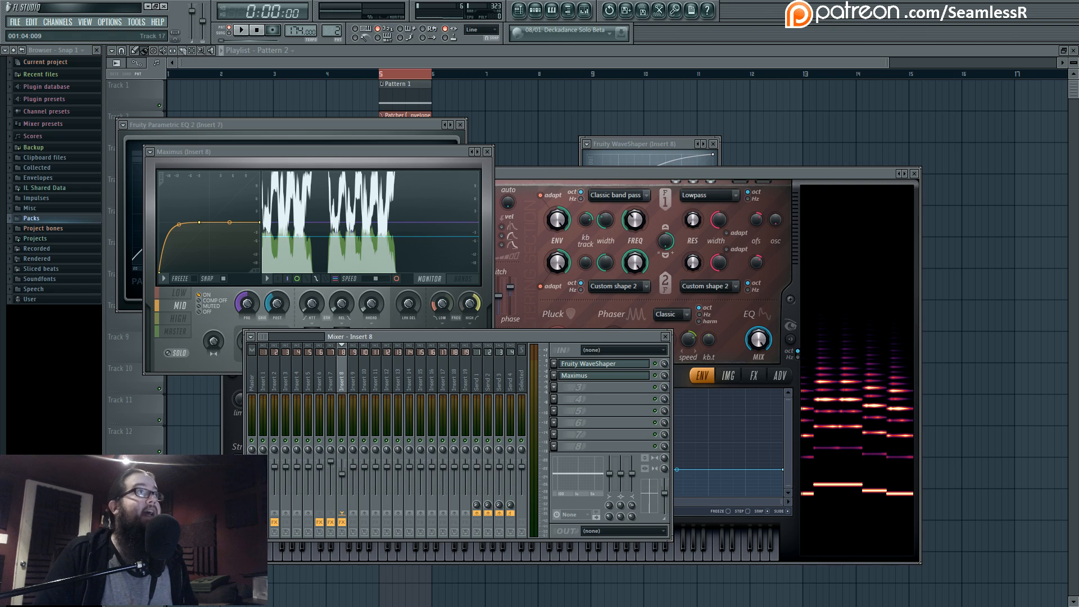
Show the mixer at Insert 6, position it over the synth window and briefly preview the pattern.
left_click(537, 174)
left_click(535, 11)
left_click(584, 10)
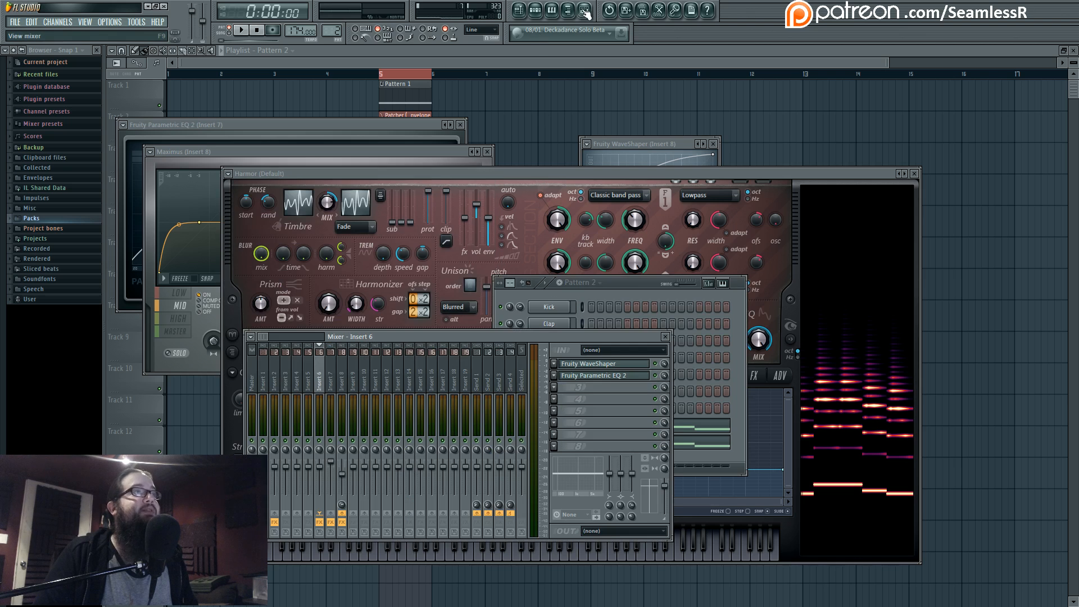
left_click_drag(549, 337, 592, 315)
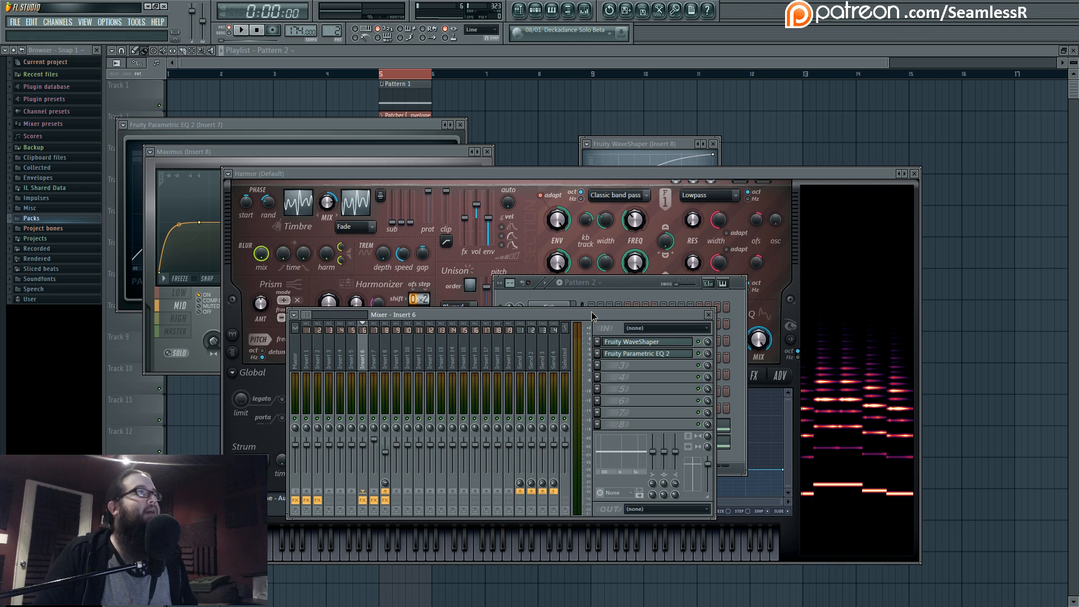
left_click_drag(591, 312, 616, 305)
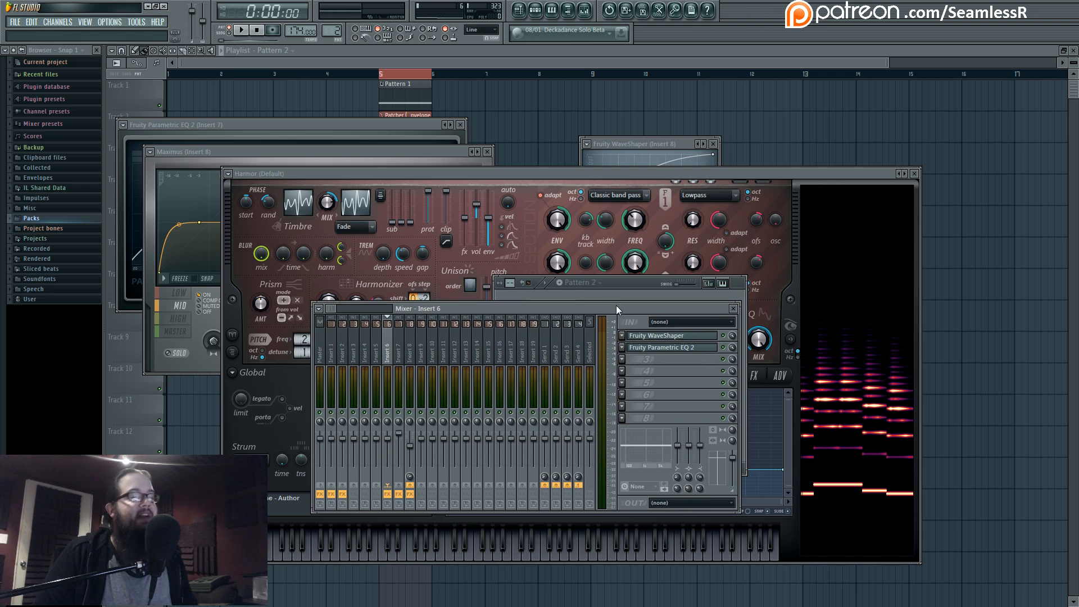
key("space")
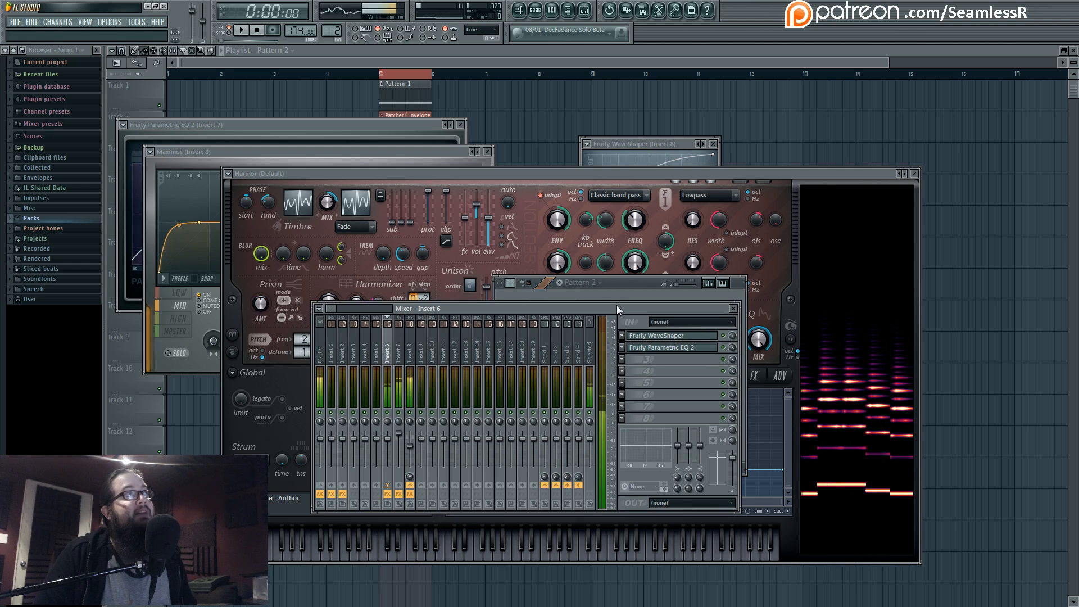
key("space")
Open the distorty reese Patcher from Pattern 2's channel list and examine its routing map.
left_click(537, 11)
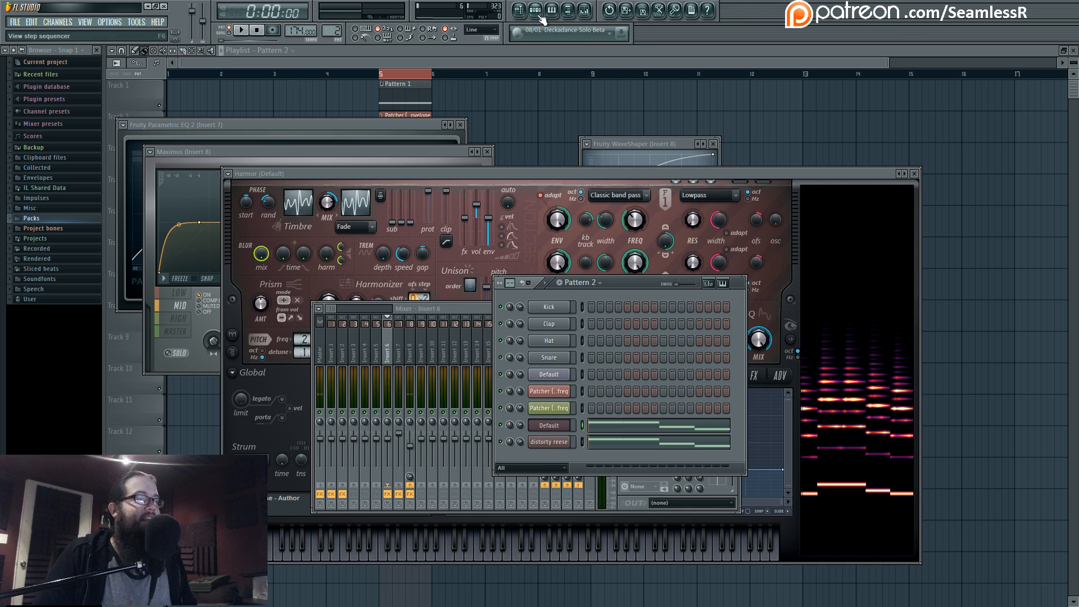
mouse_move(628, 284)
left_mouse_down()
mouse_move(629, 297)
mouse_move(628, 276)
left_mouse_up()
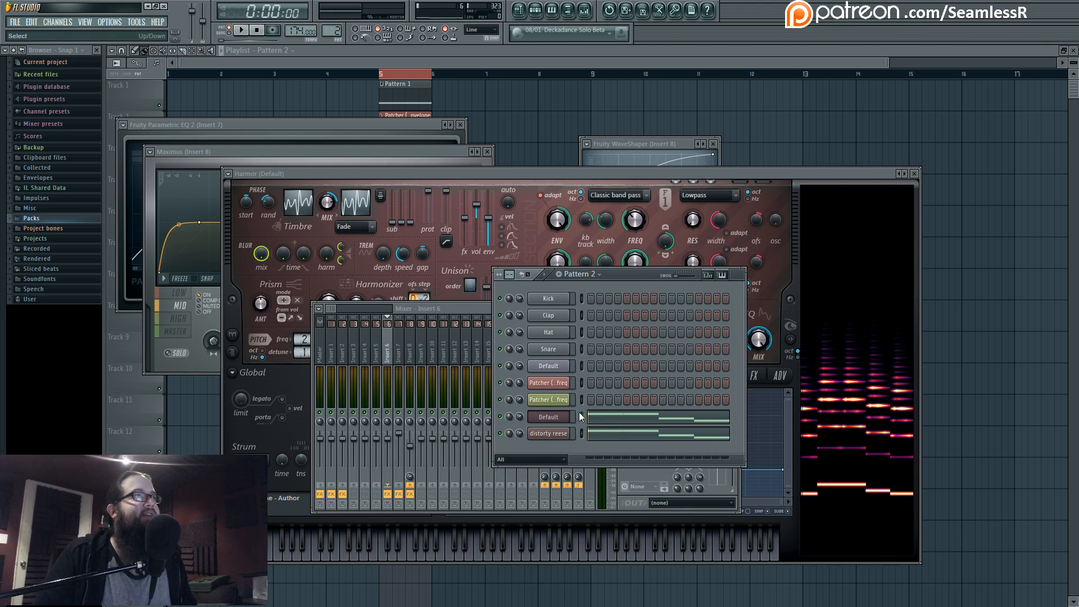
left_click(550, 434)
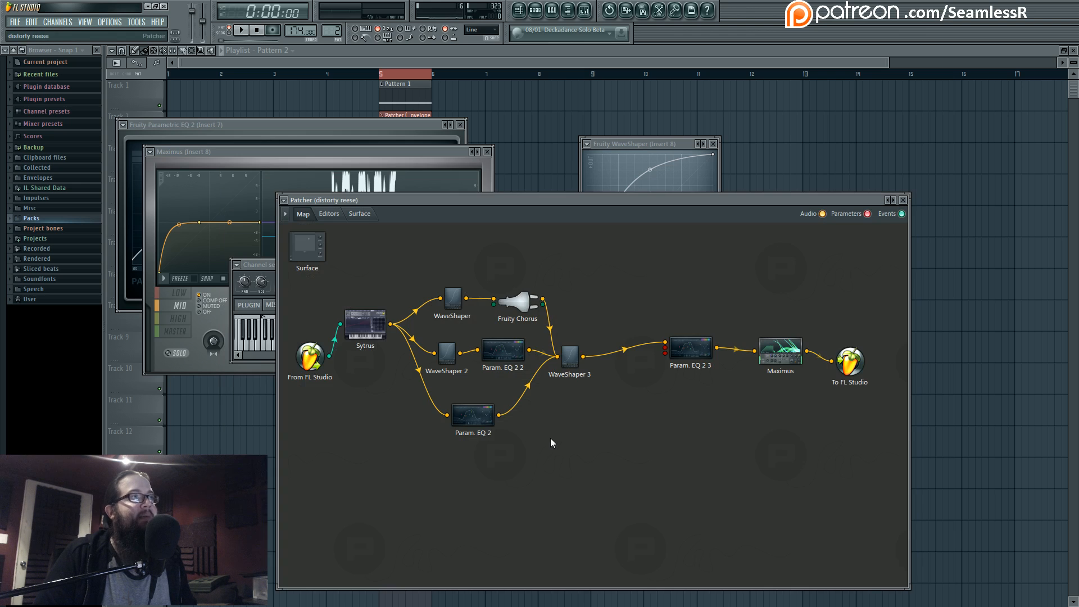
left_click_drag(500, 199, 500, 165)
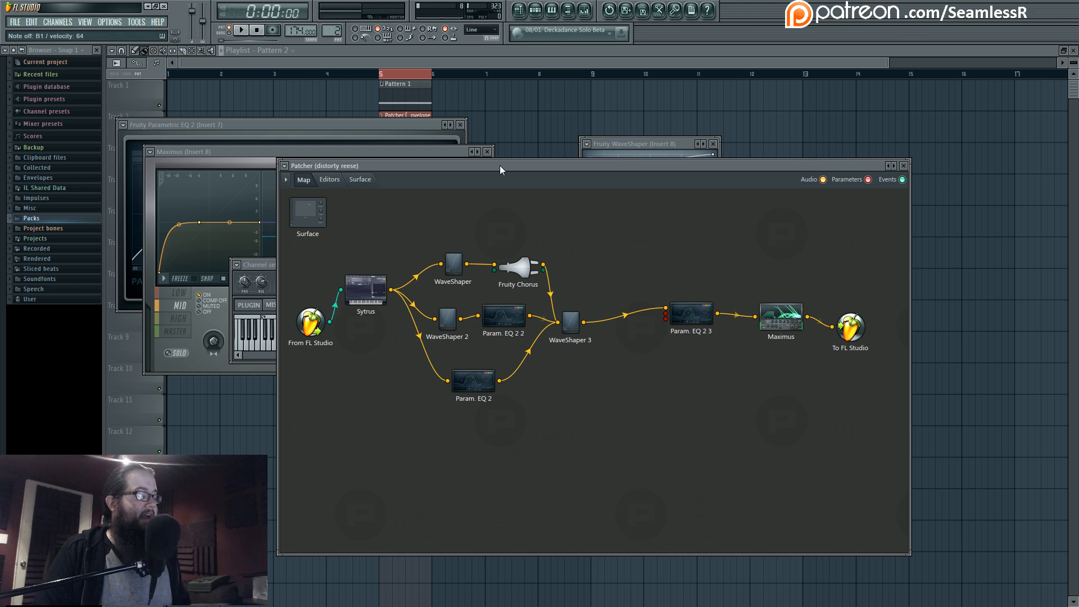
Open the Harmor instrument on the Default channel directly above distorty reese in Pattern 2.
left_click(535, 10)
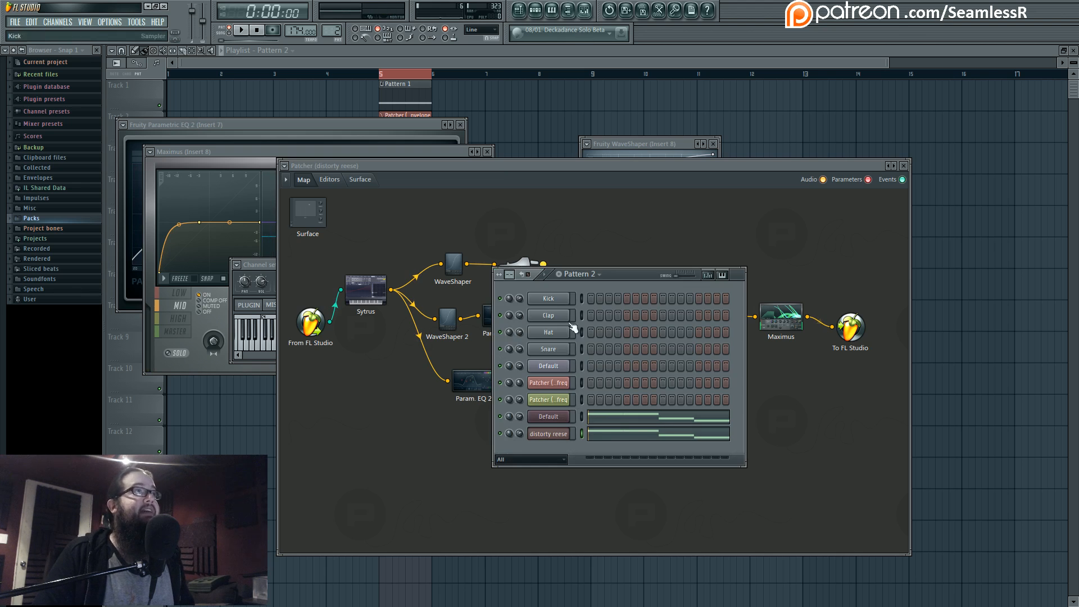
left_click(564, 419)
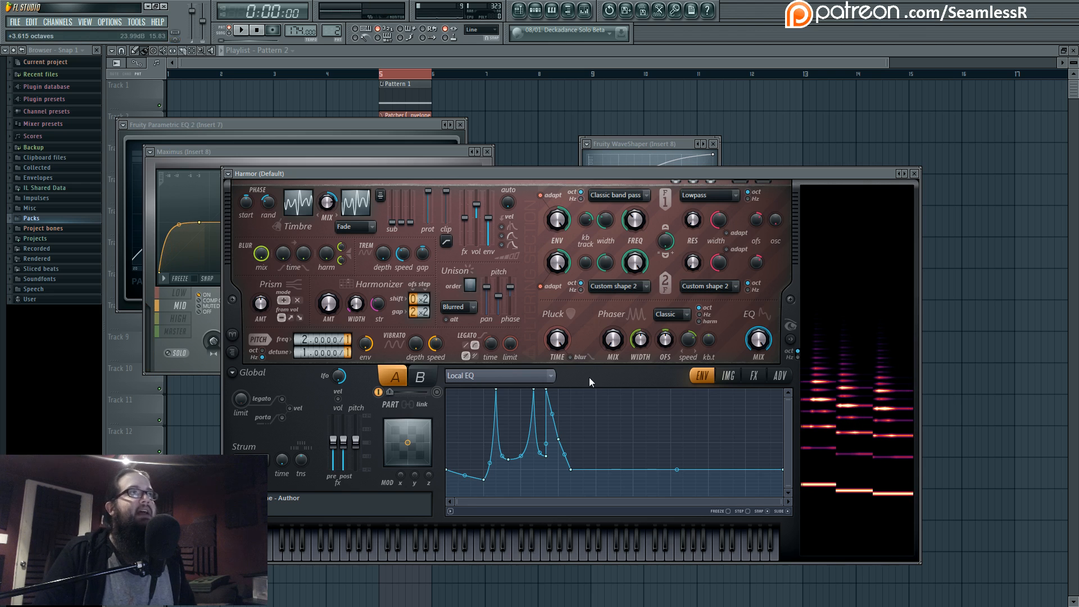
left_click_drag(597, 172, 599, 172)
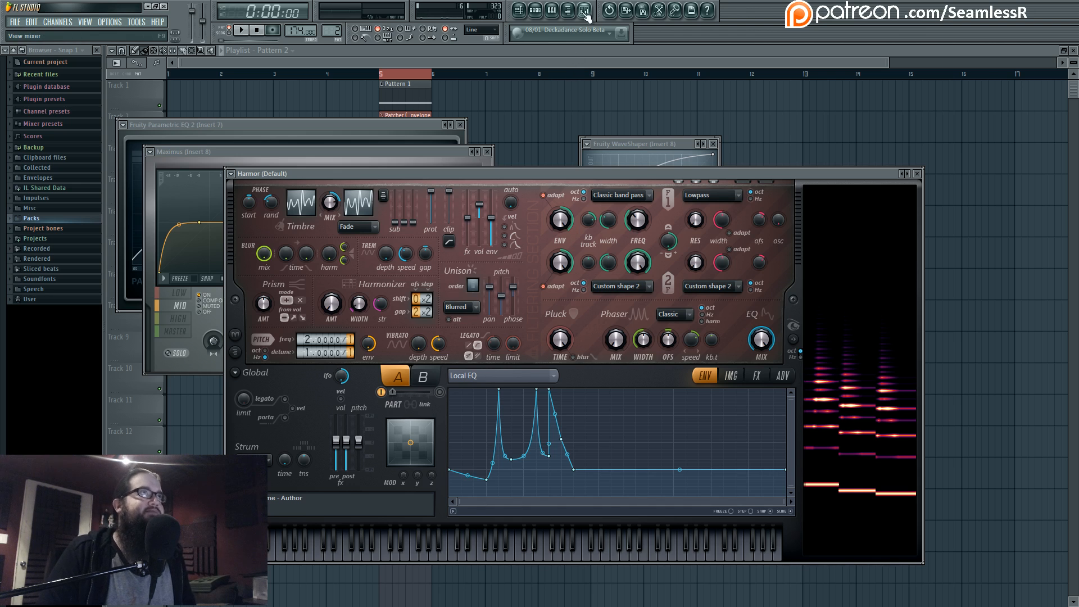
Review the bass's mixer inserts along with Harmor's effects and image sections.
key("F9")
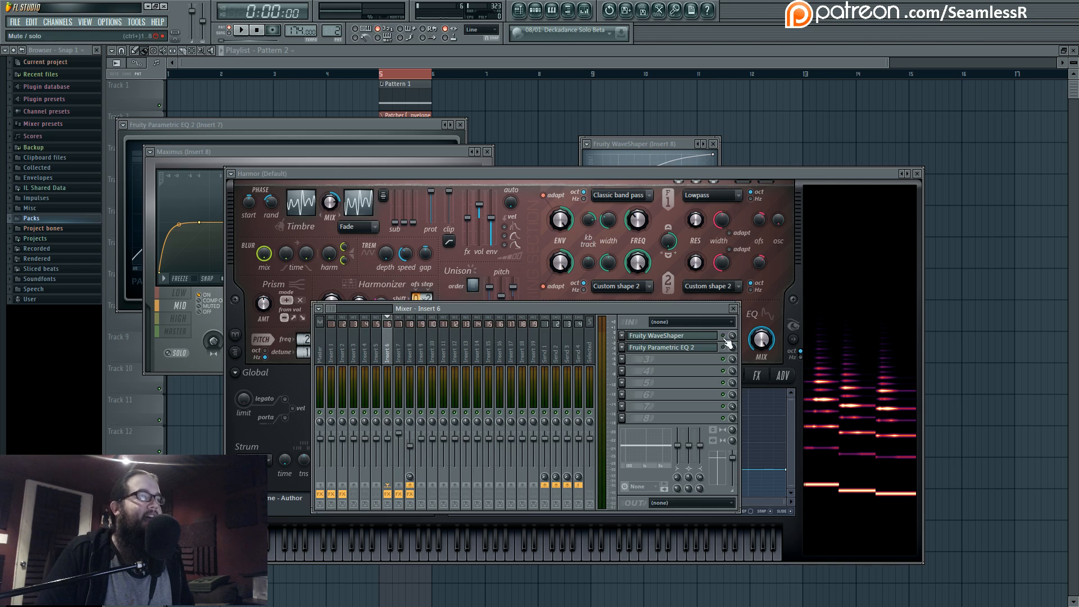
left_click(474, 174)
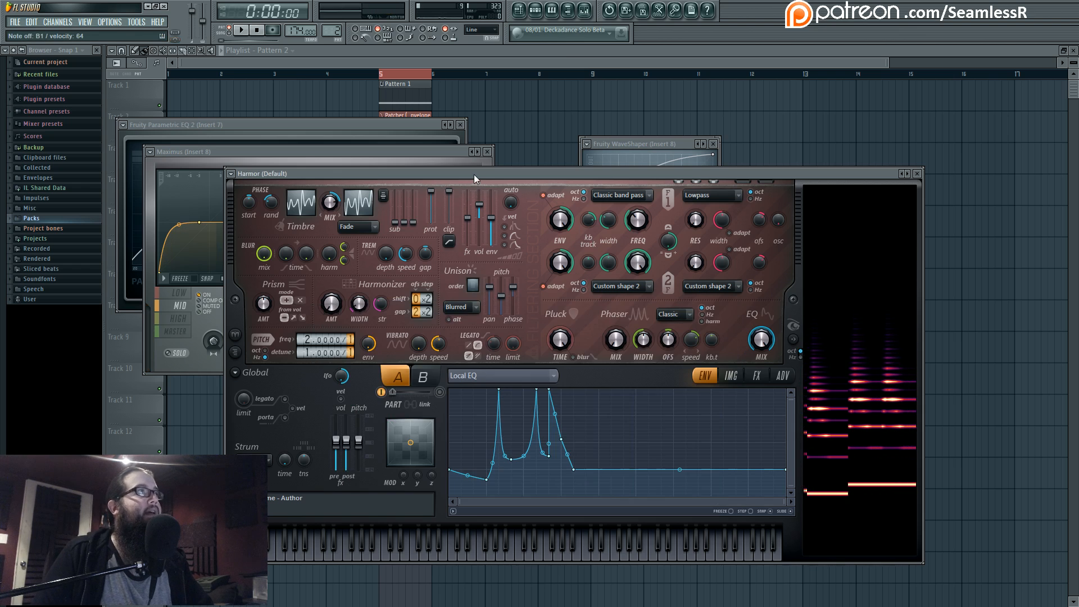
left_click(757, 377)
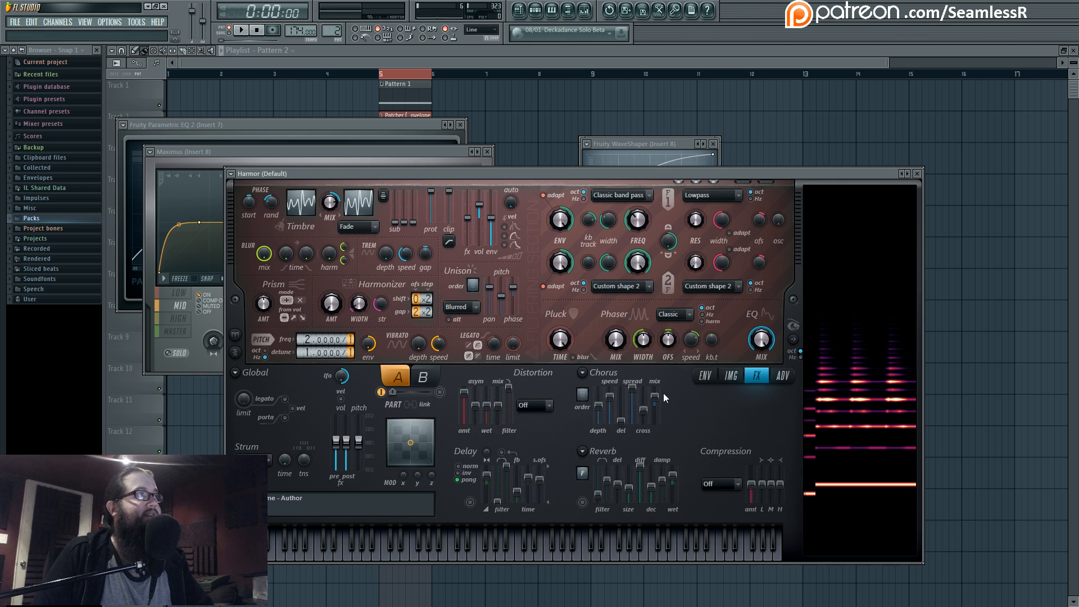
left_click(731, 376)
left_click(584, 10)
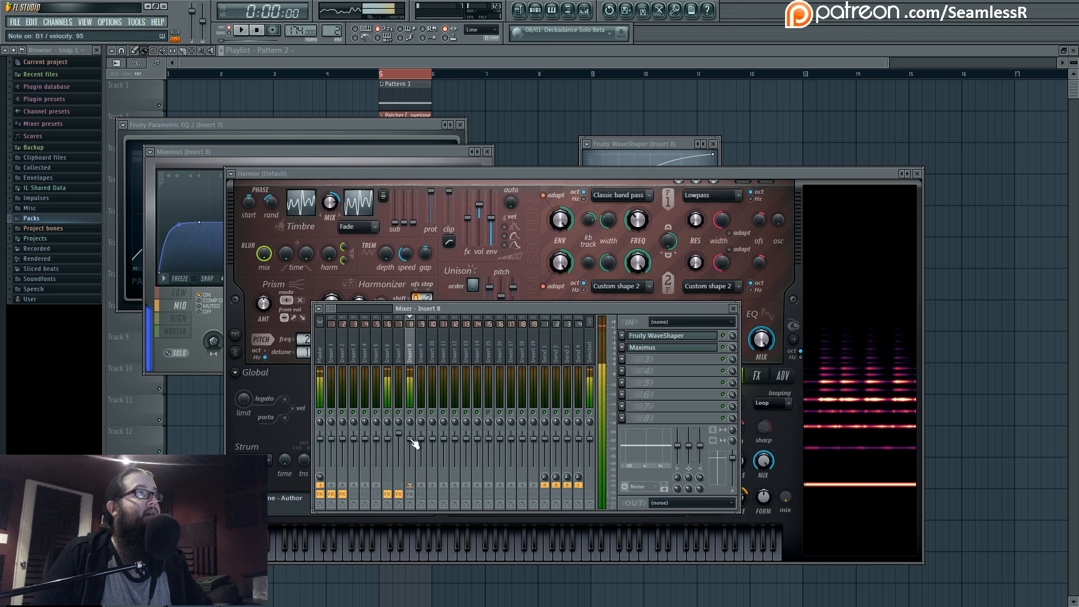
left_click(544, 172)
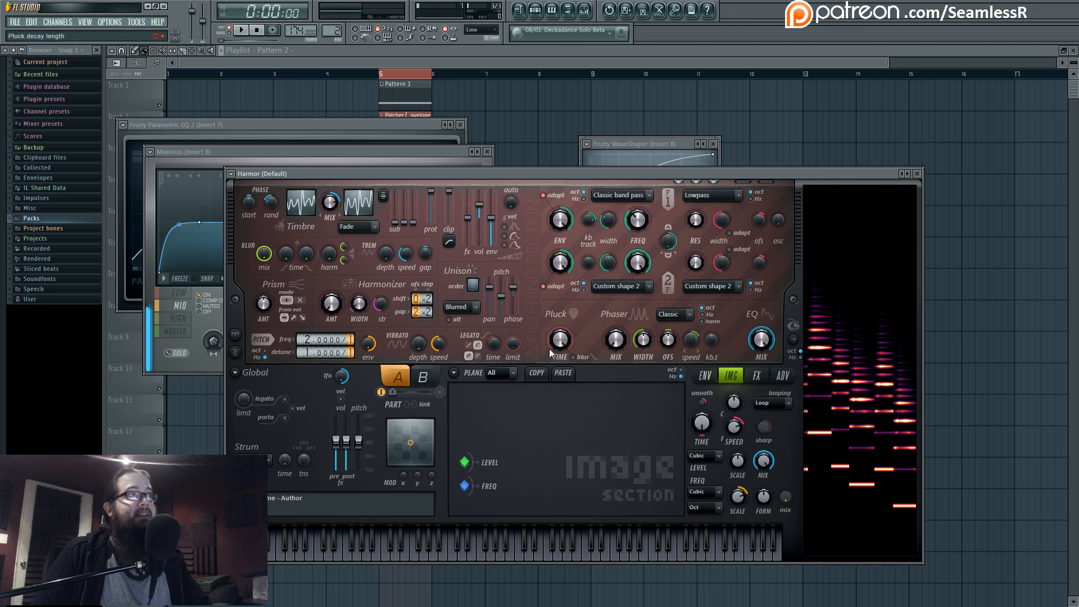
Display Harmor's Filter 1 frequency envelope and set the Filter 1 frequency to about 516 Hz.
left_click(705, 376)
left_click(520, 382)
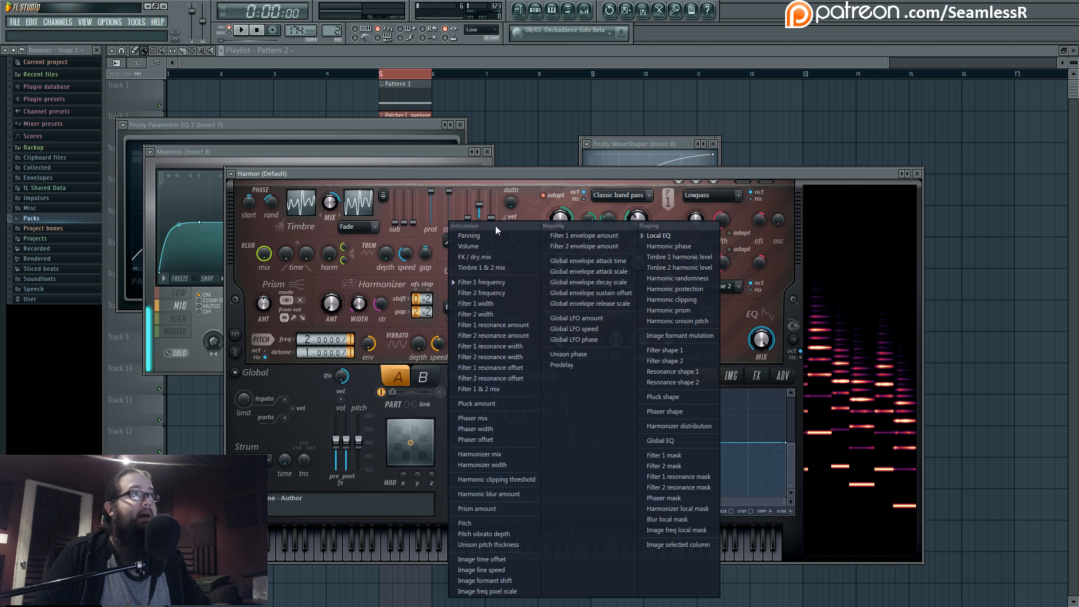
left_click(501, 281)
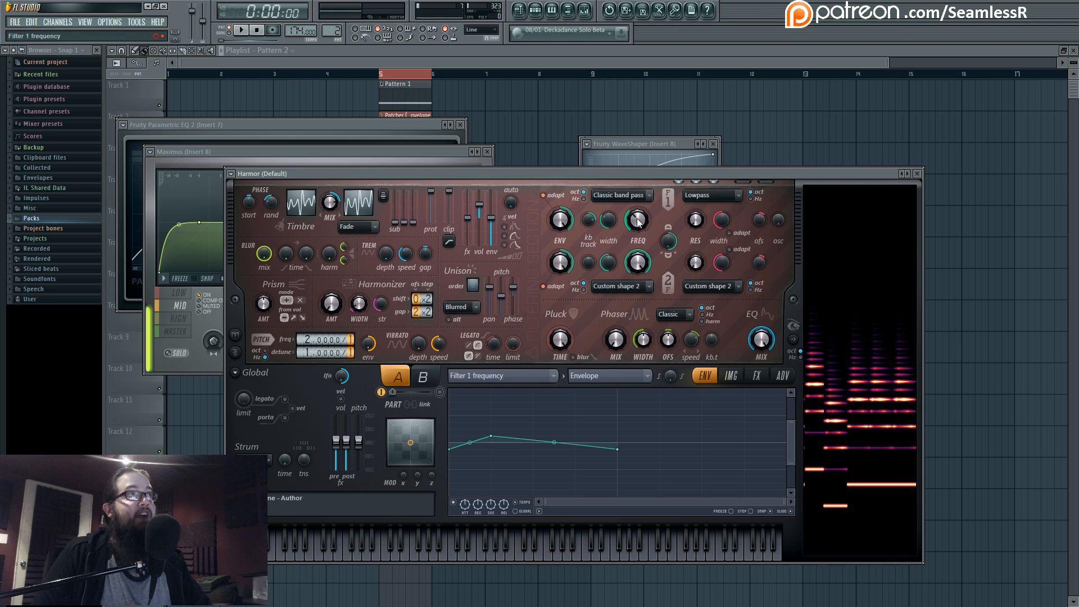
mouse_move(636, 221)
left_mouse_down()
mouse_move(635, 202)
mouse_move(635, 218)
left_mouse_up()
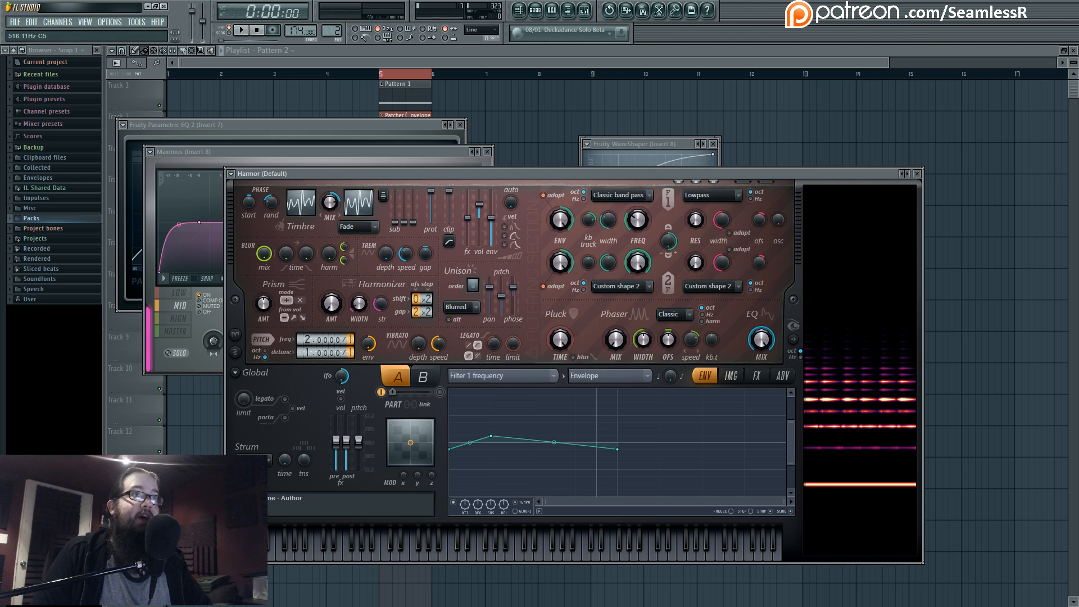
Display Harmor's Local EQ curve and slightly raise its low point just before the first peak.
left_click(553, 376)
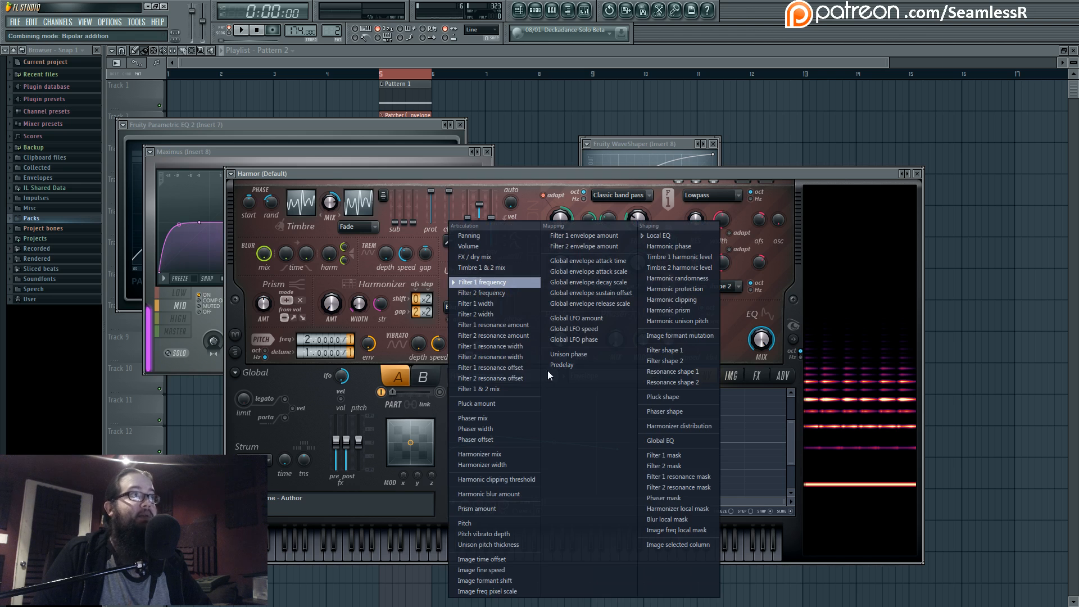
left_click(656, 236)
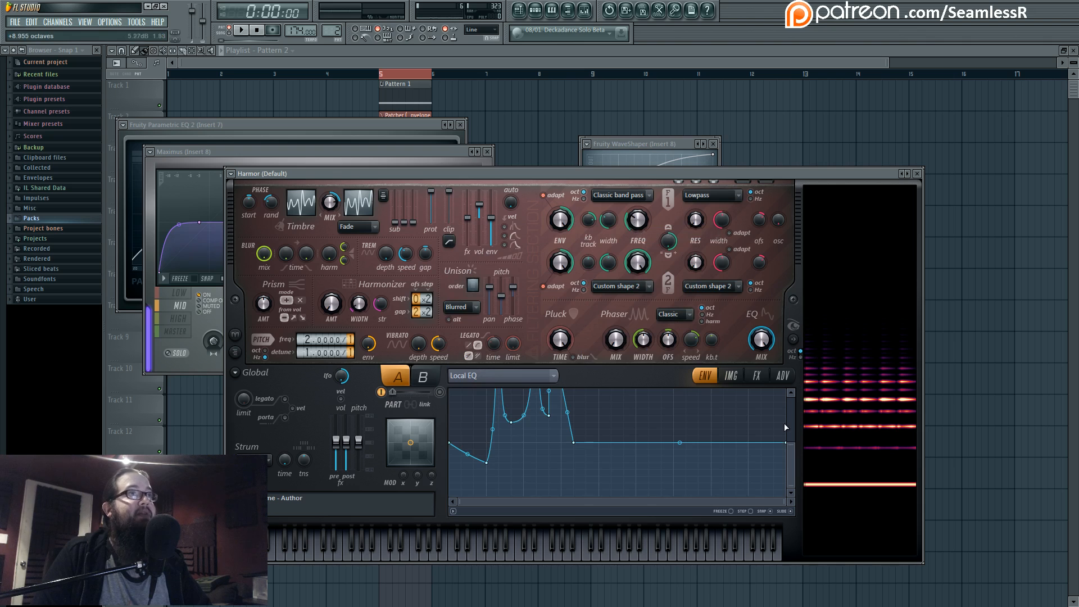
left_click_drag(789, 443, 787, 469)
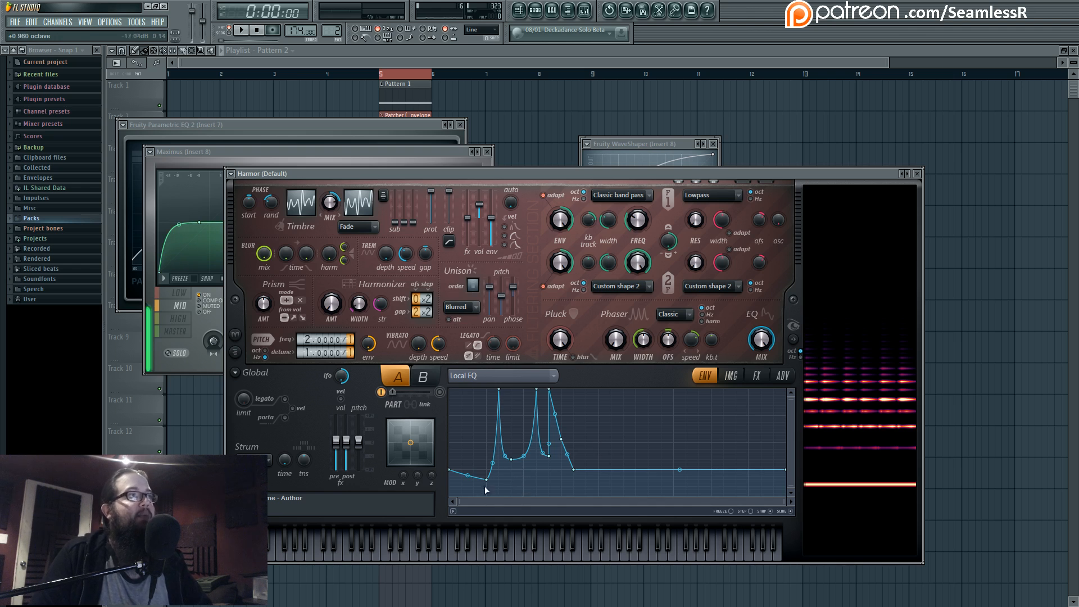
left_click_drag(488, 479, 488, 477)
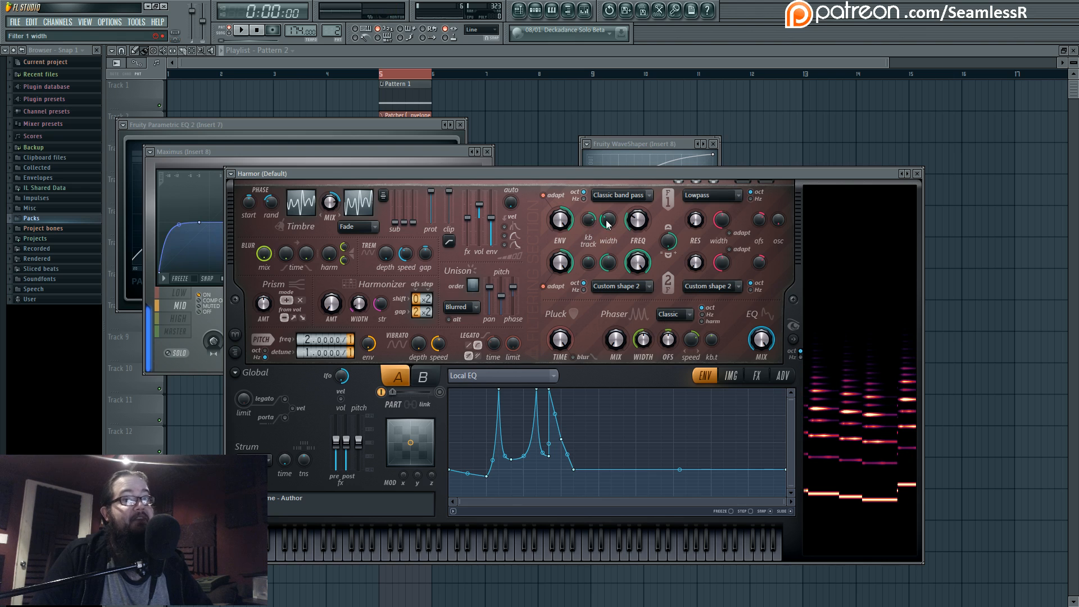
Try other Filter 1 width and timbre mix amounts in Harmor.
mouse_move(606, 224)
left_mouse_down()
mouse_move(606, 193)
mouse_move(606, 224)
left_mouse_up()
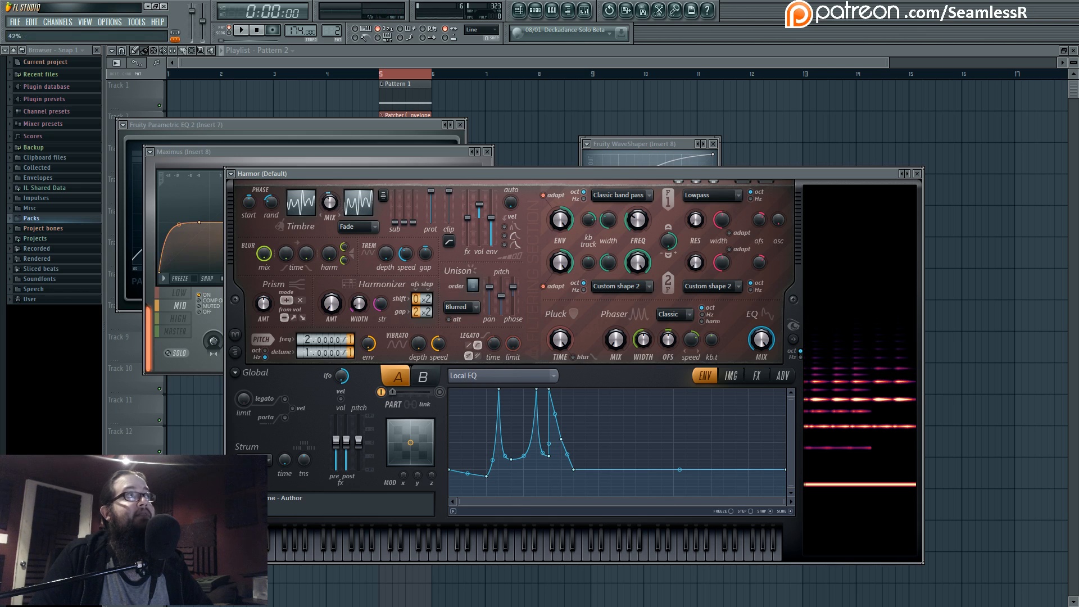
left_click_drag(335, 206, 336, 199)
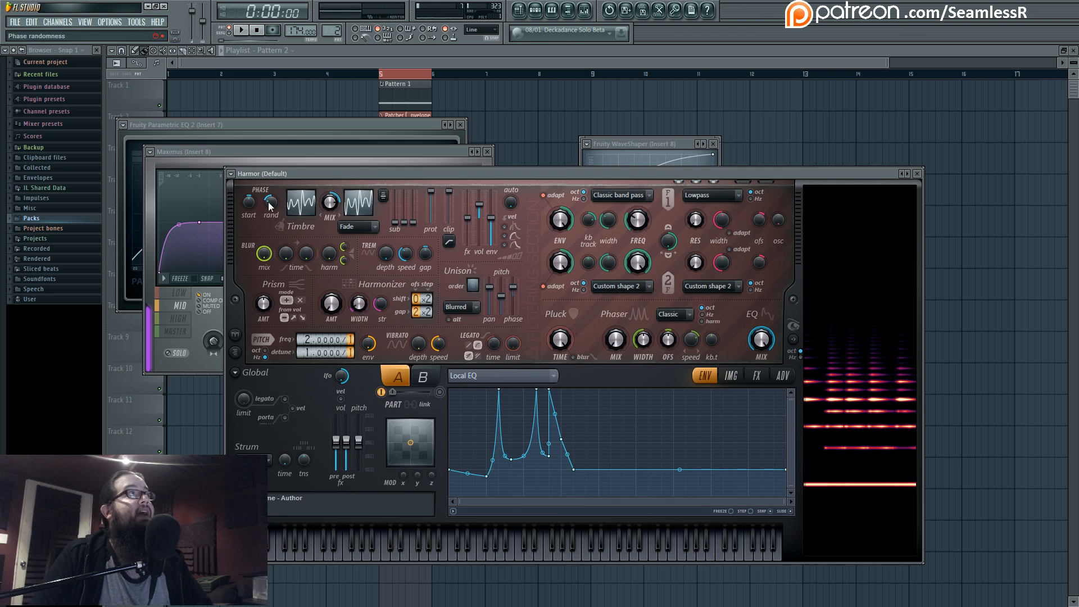
Open the Fruity WaveShaper on mixer Insert 6, examine its distortion curve and close it.
left_click(584, 17)
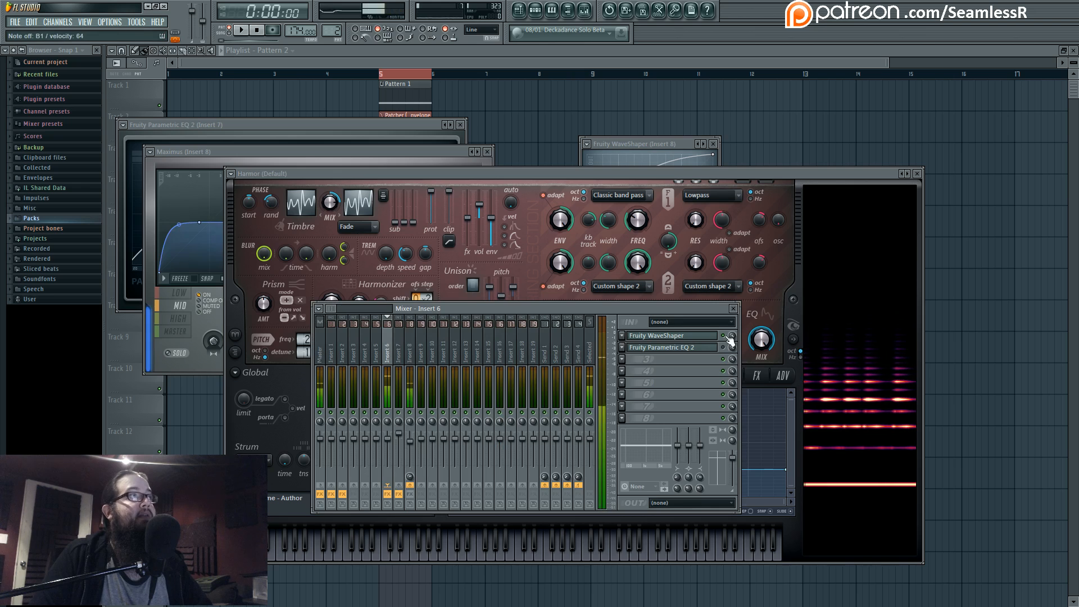
left_click(710, 337)
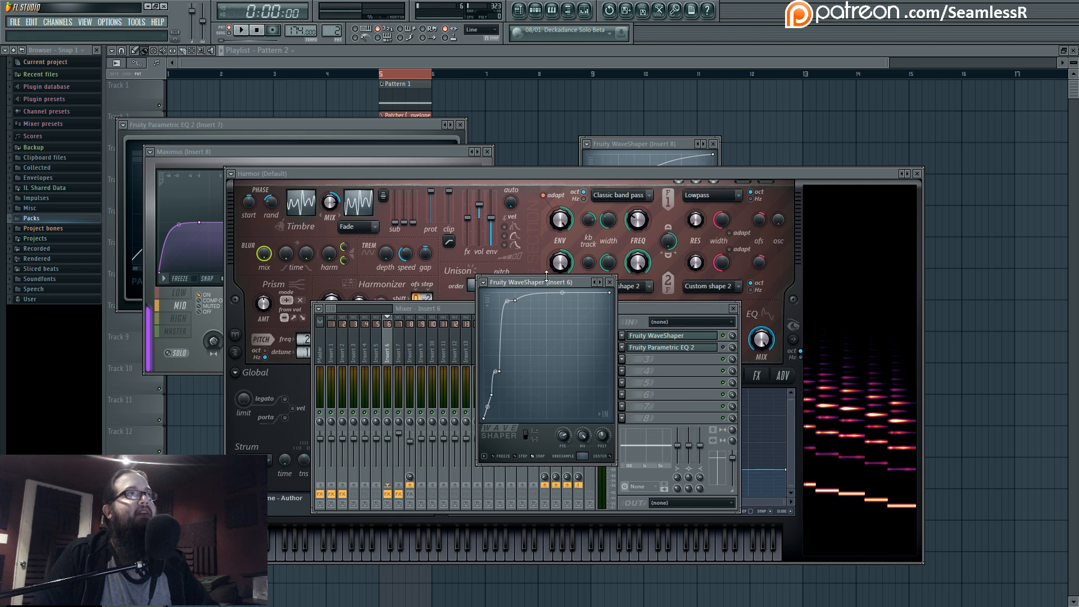
left_click_drag(547, 275, 561, 288)
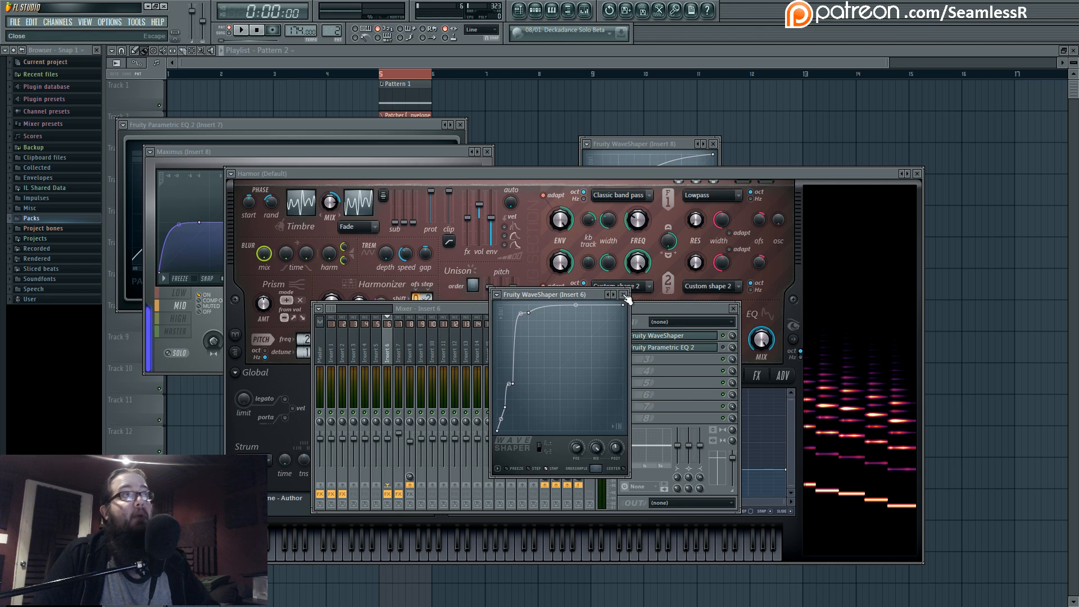
left_click(624, 295)
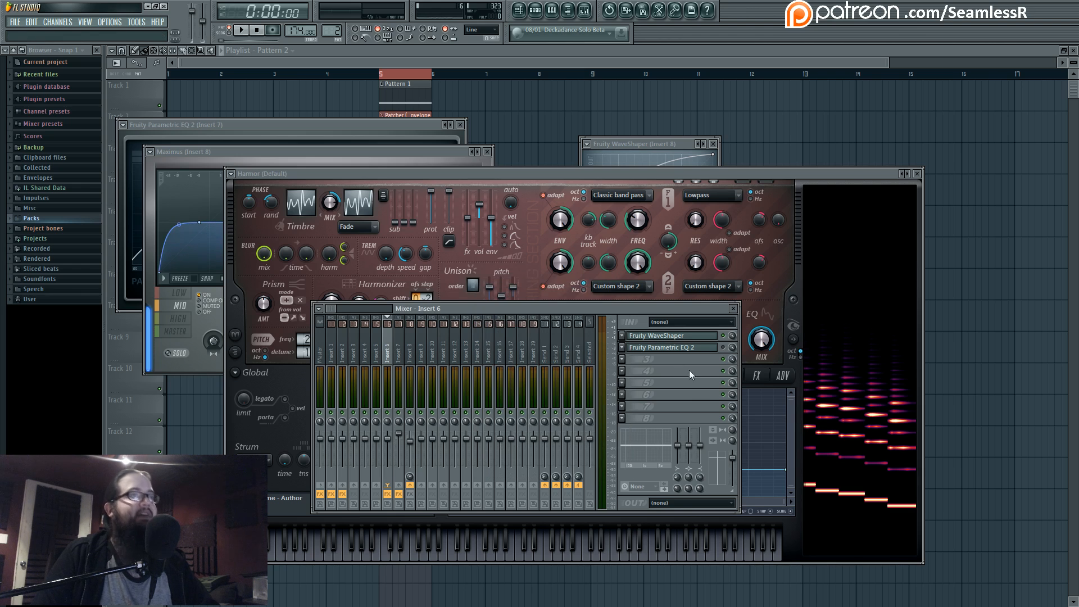
Open the Fruity Parametric EQ 2 on Insert 6, examine its curve and return to the mixer.
left_click(724, 347)
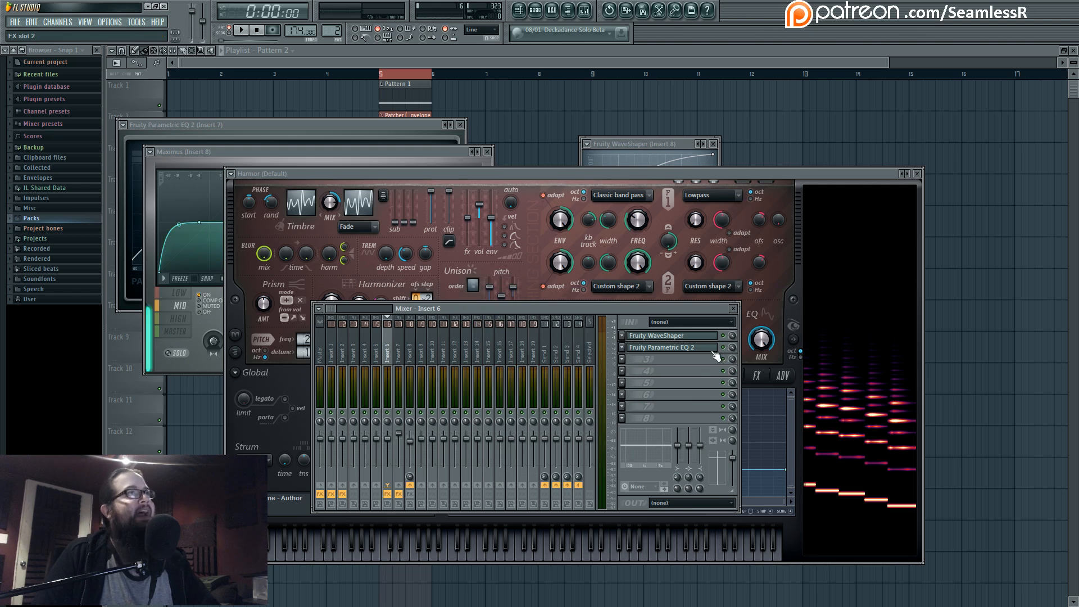
left_click(714, 350)
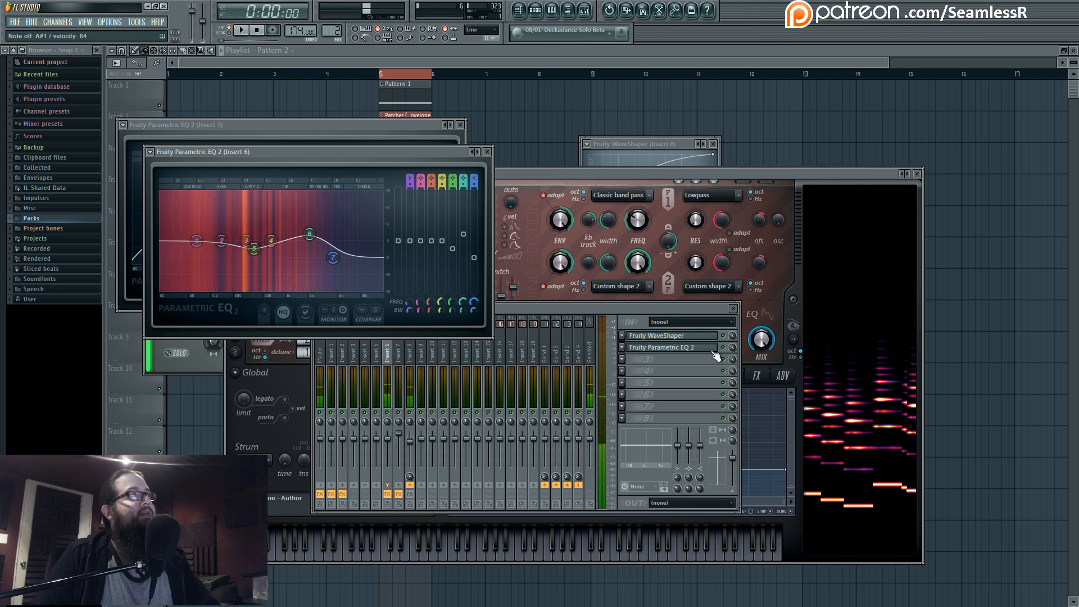
left_click(569, 311)
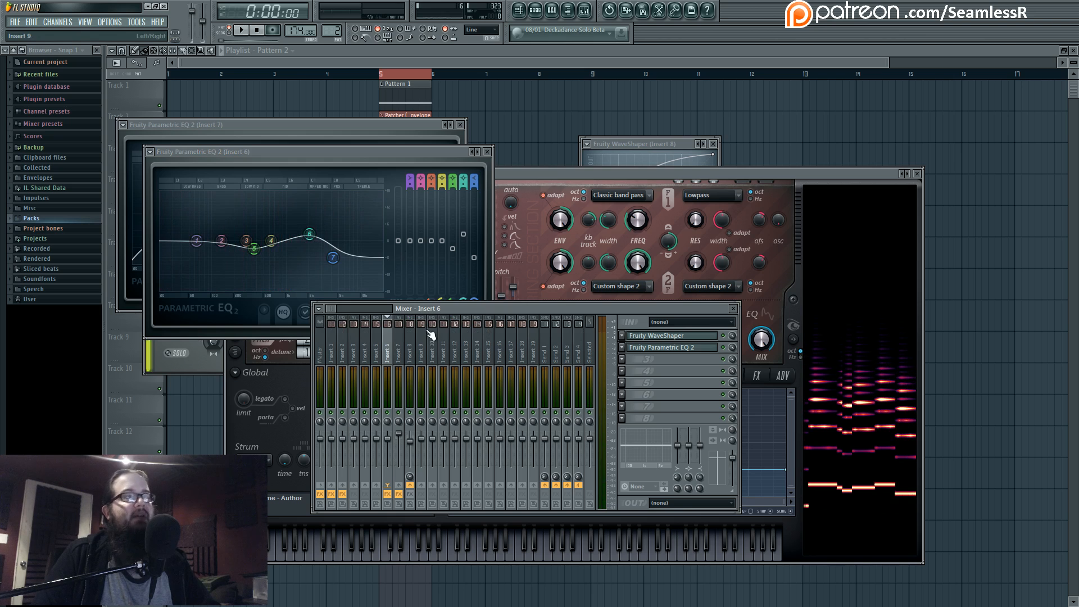
Reopen the distorty reese Patcher and bring Pattern 2's channel list in front of it.
key("F6")
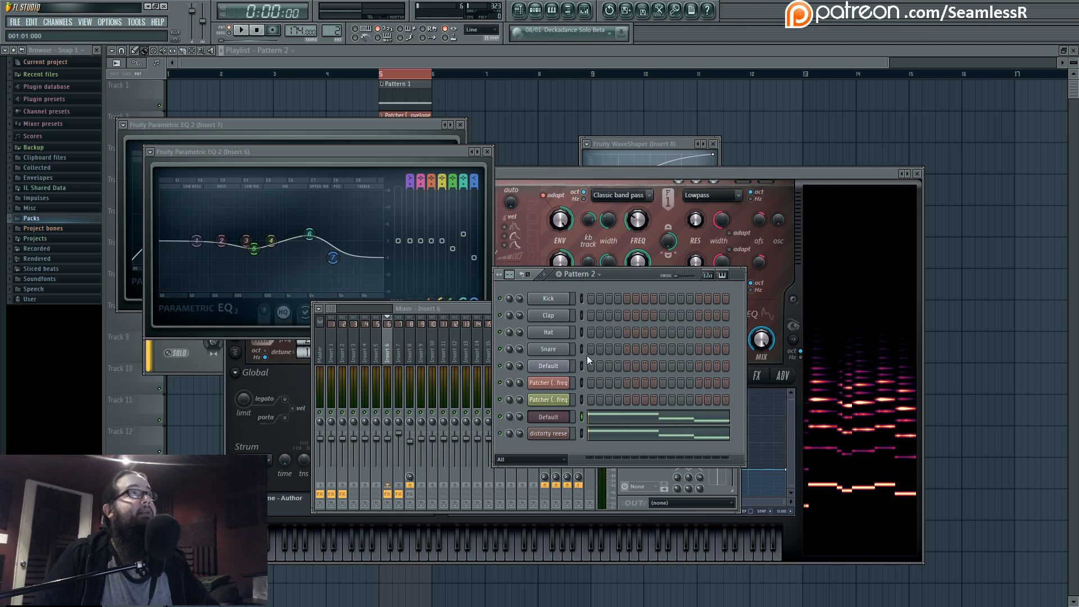
left_click(552, 434)
left_click(535, 10)
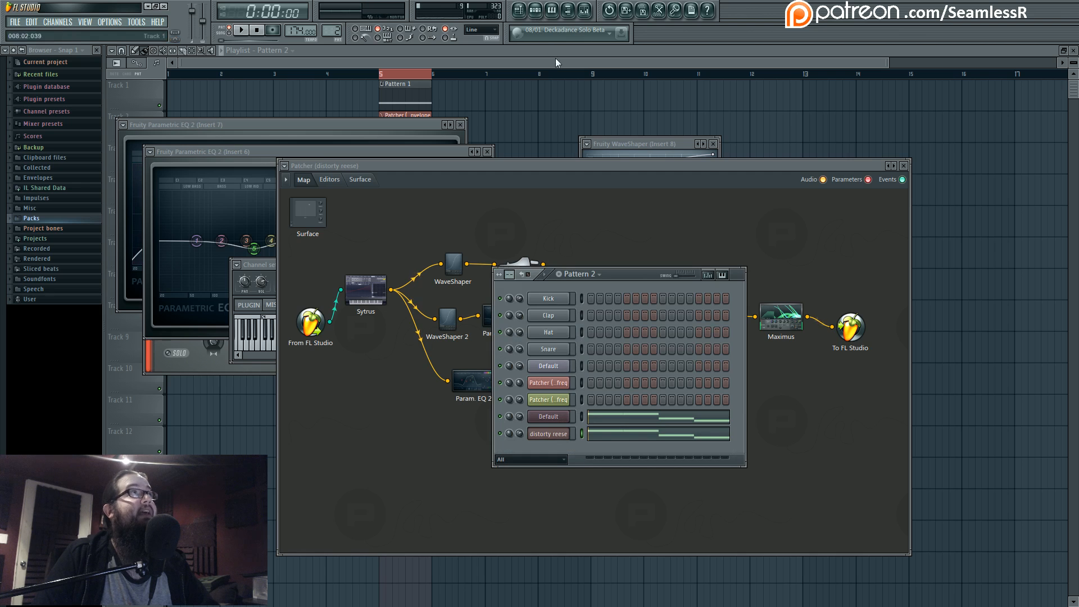
left_click(535, 10)
left_click(535, 10)
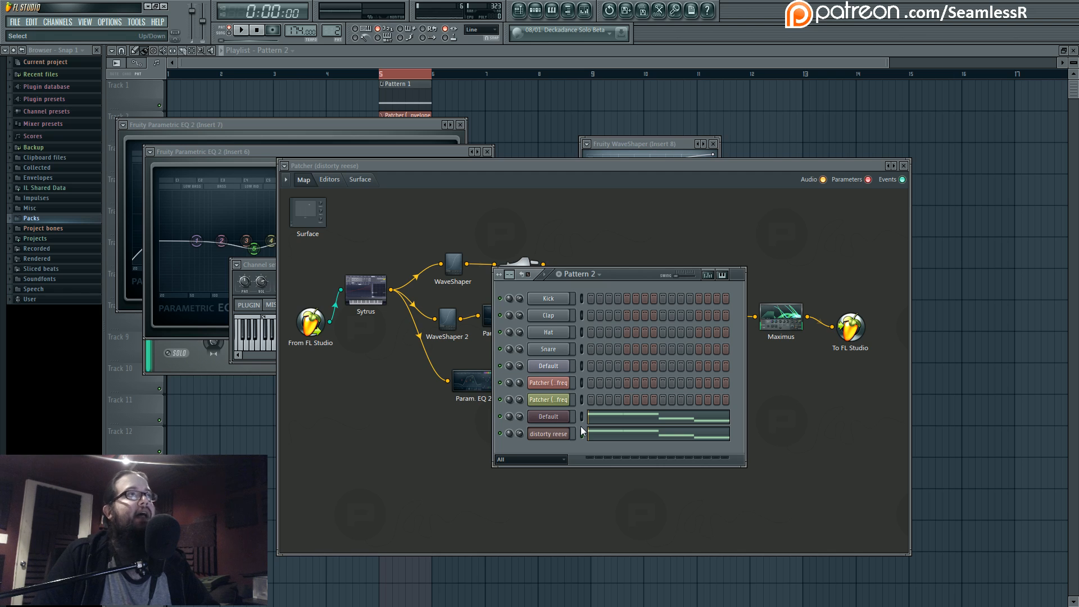
Bring up the mixer and inspect the effects loaded on Inserts 6, 7 and 8.
left_click(536, 10)
left_click(536, 10)
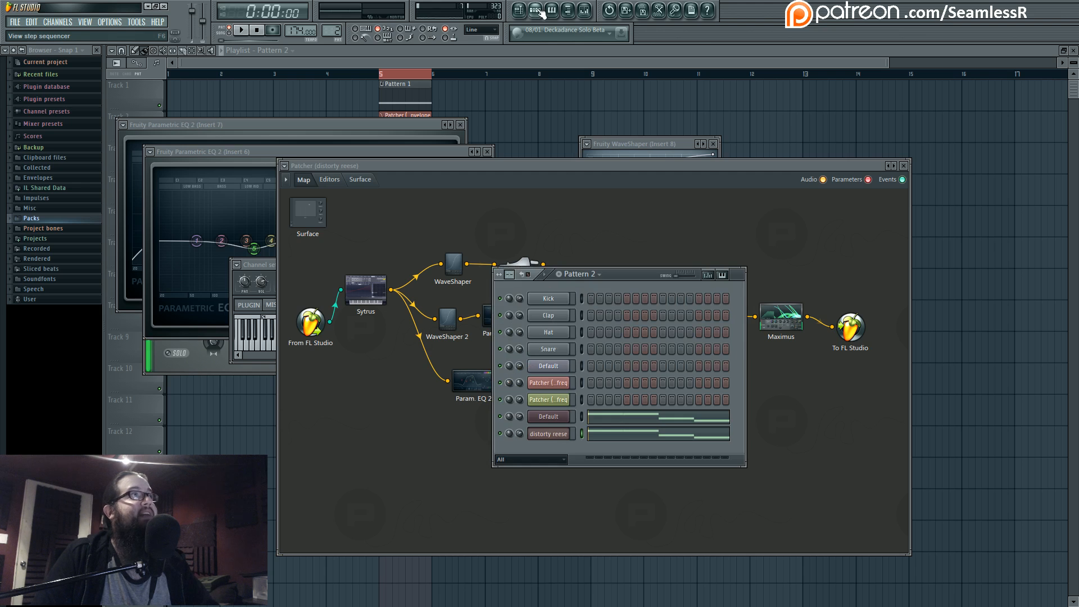
left_click(584, 10)
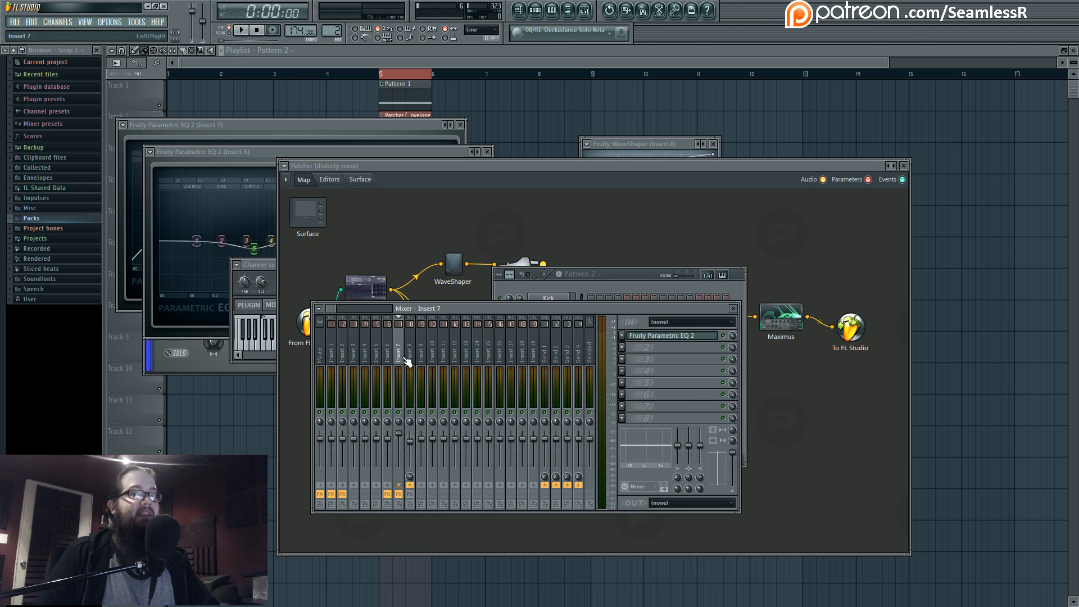
left_click(391, 354)
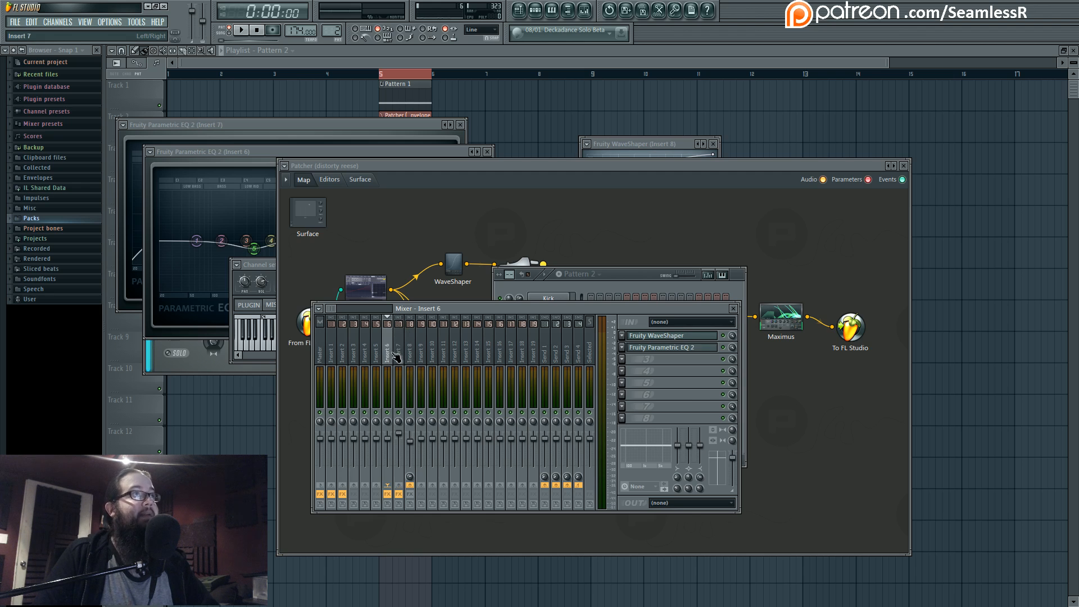
left_click(397, 354)
left_click(407, 356)
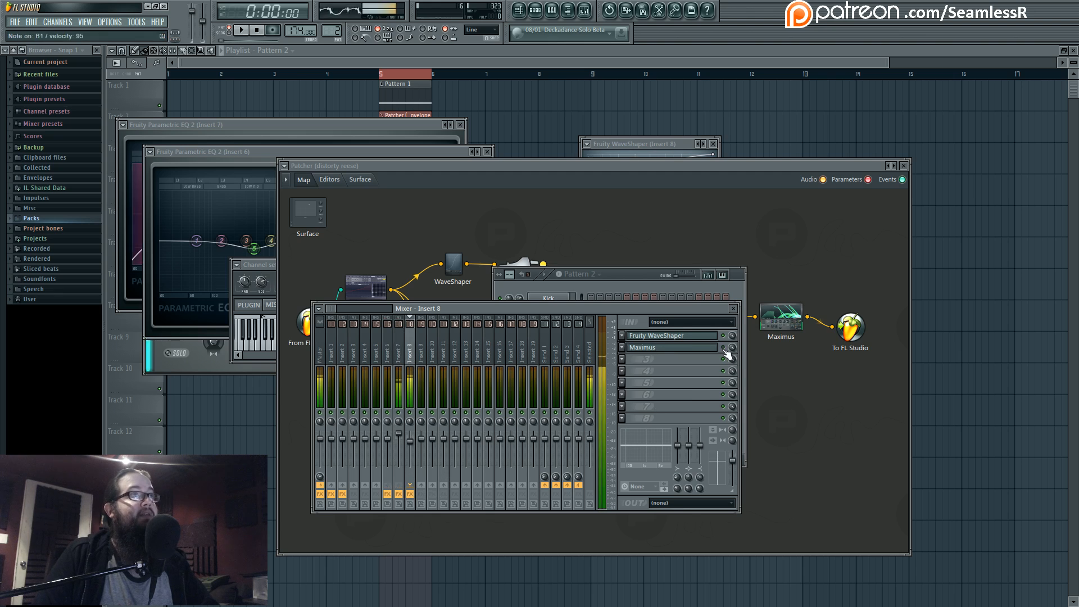
Play Pattern 2 to hear the layers, checking the channel list and trying Insert 6's volume fader in the mixer.
key("space")
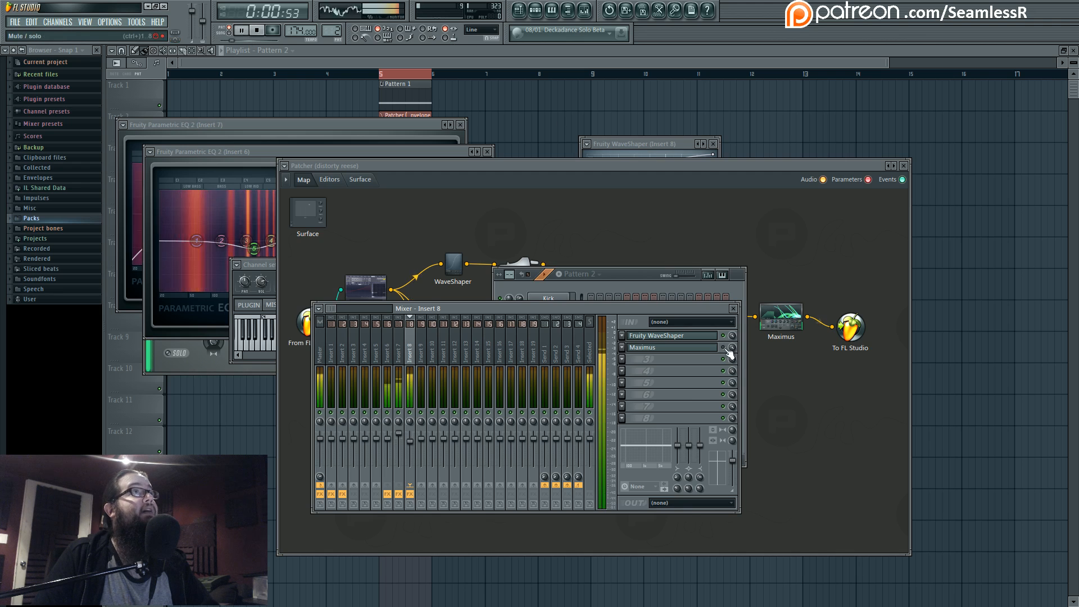
left_click(536, 11)
key("space")
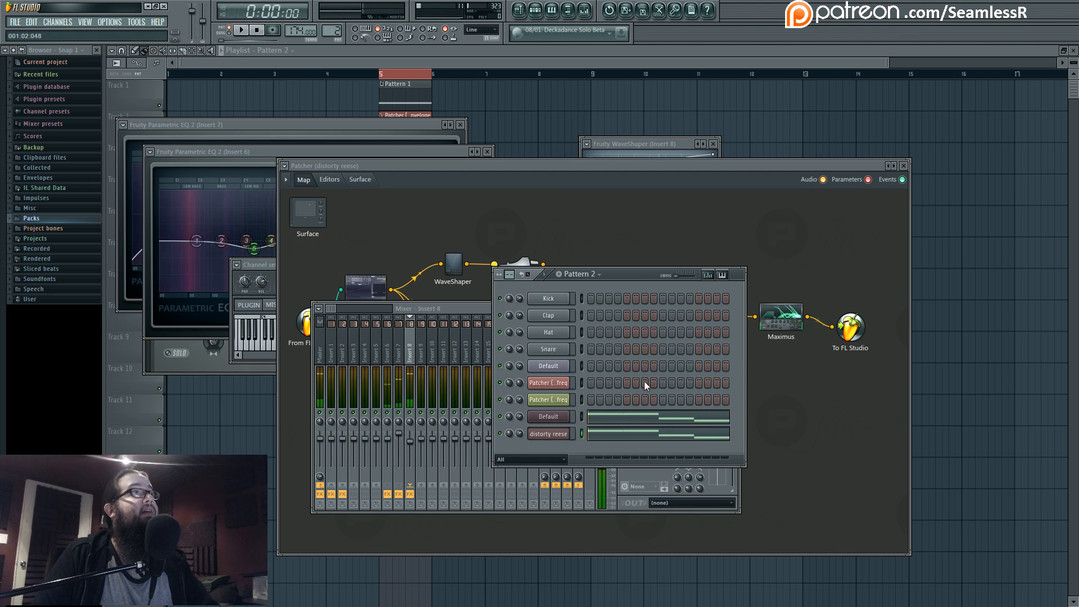
key("space")
left_click(400, 442)
left_click_drag(388, 439, 388, 436)
key("space")
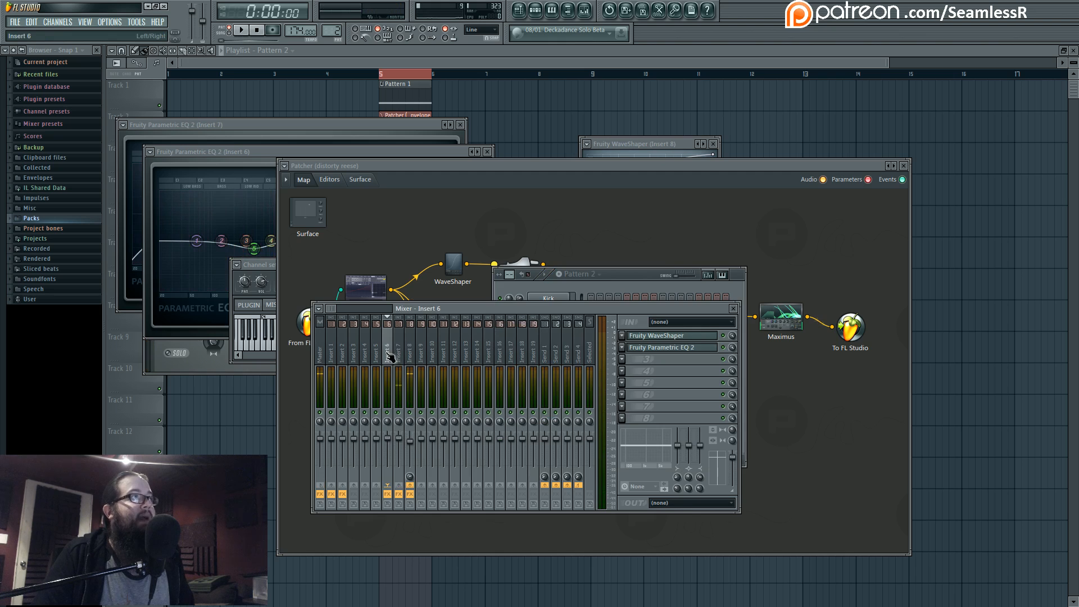
Examine how Inserts 6 and 7 are routed into Insert 8 in the mixer.
left_click(400, 358)
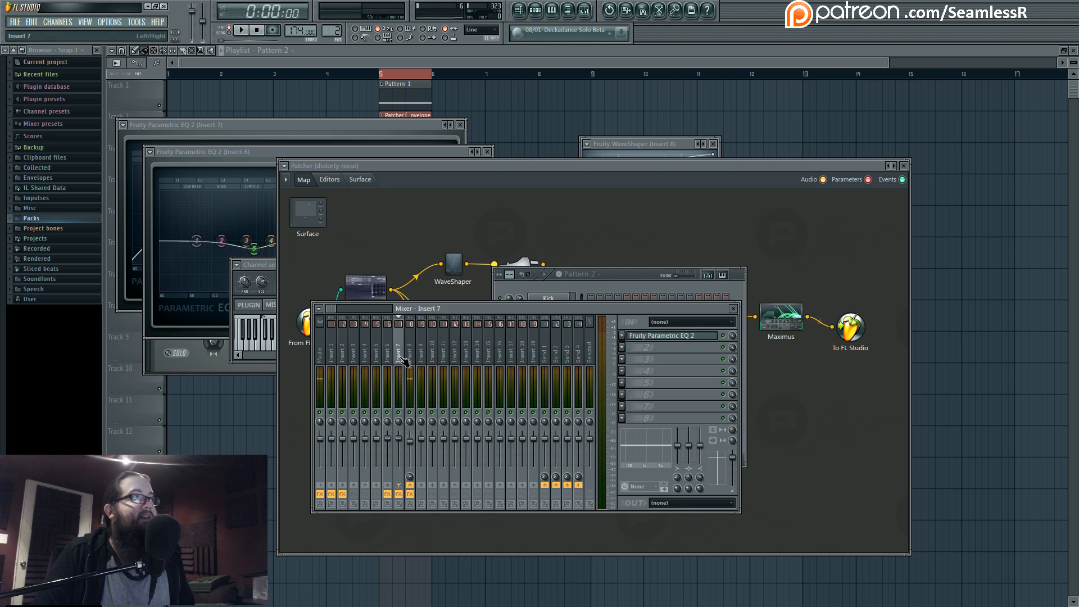
left_click(390, 356)
left_click(398, 357)
left_click(413, 361)
left_click(395, 356)
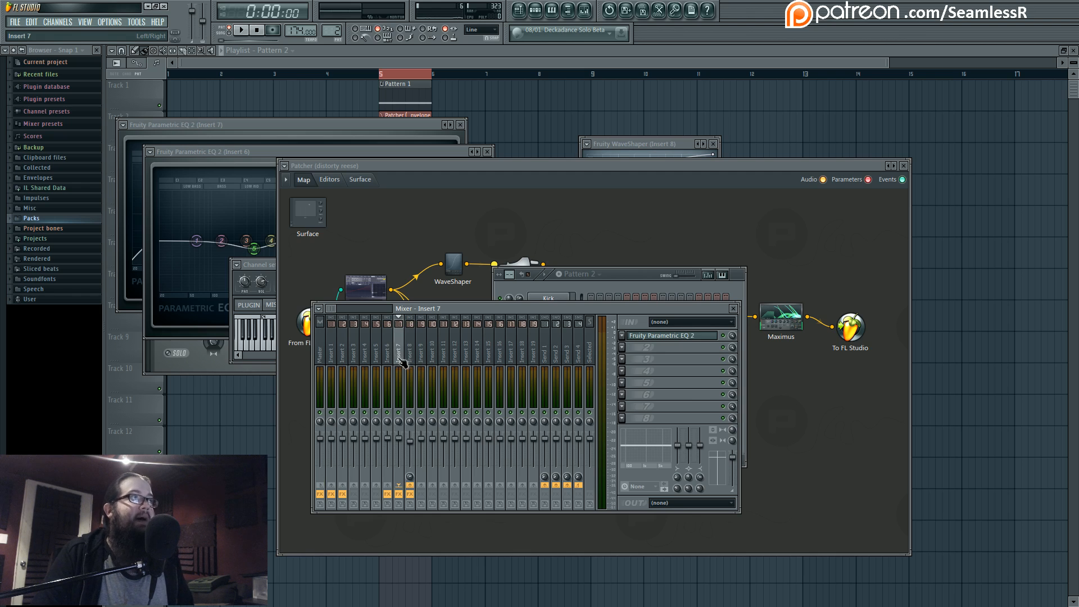
left_click(388, 358)
left_click(399, 360)
left_click(411, 361)
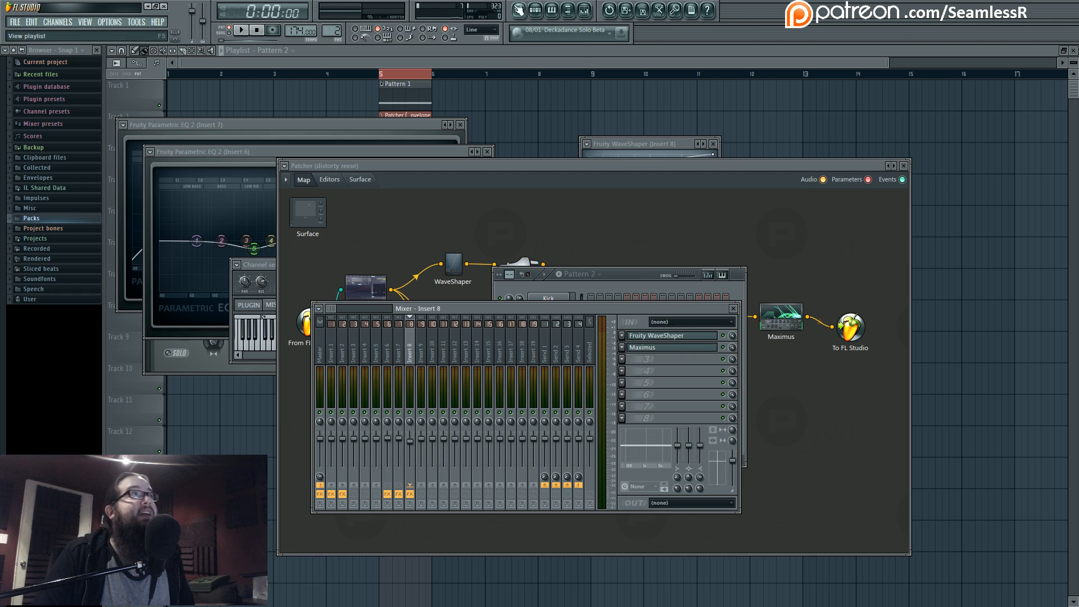
Open Maximus on Insert 8 and examine its Low, High and Master band curves and level display.
left_click(677, 351)
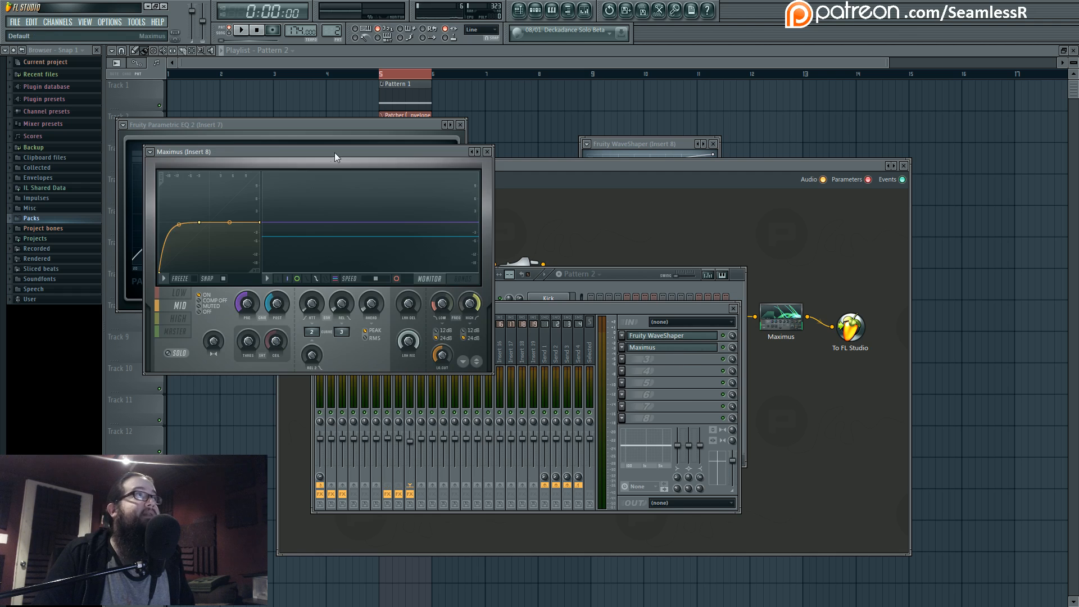
left_click_drag(334, 153, 625, 260)
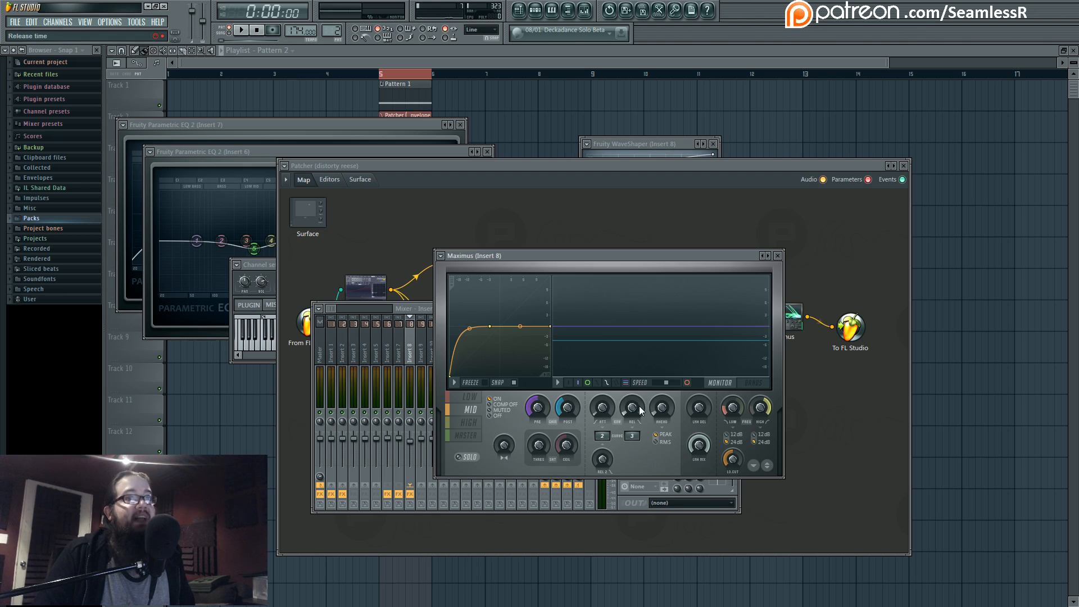
left_click(469, 400)
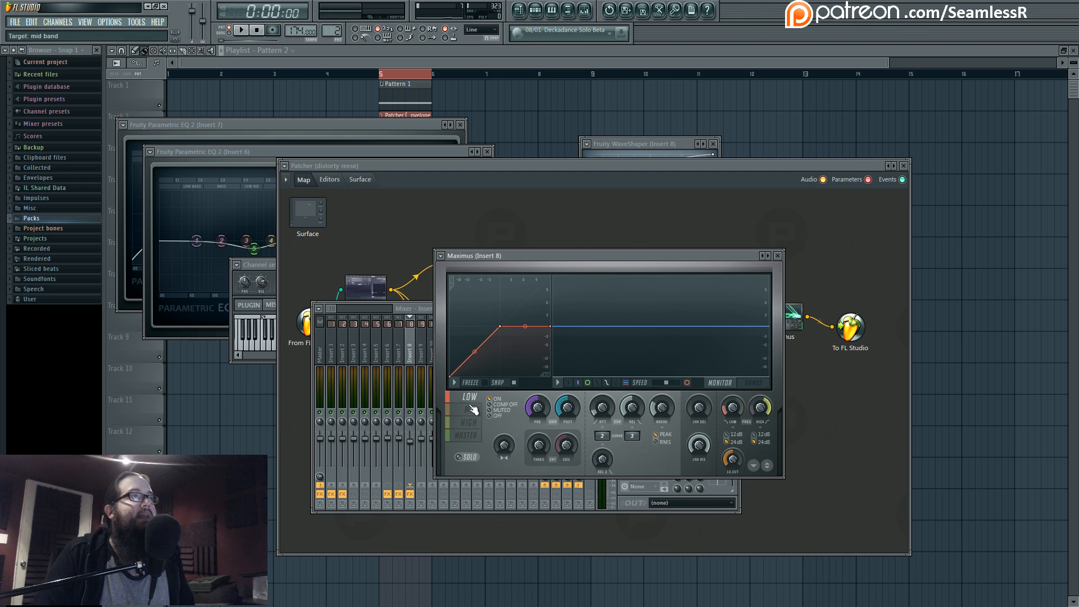
left_click(575, 383)
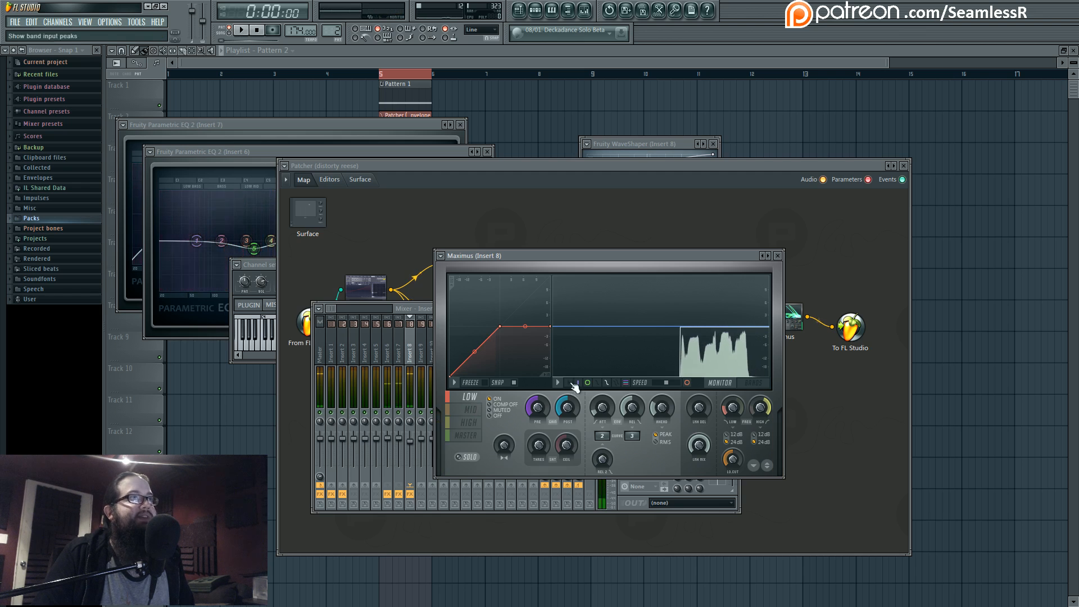
left_click(477, 423)
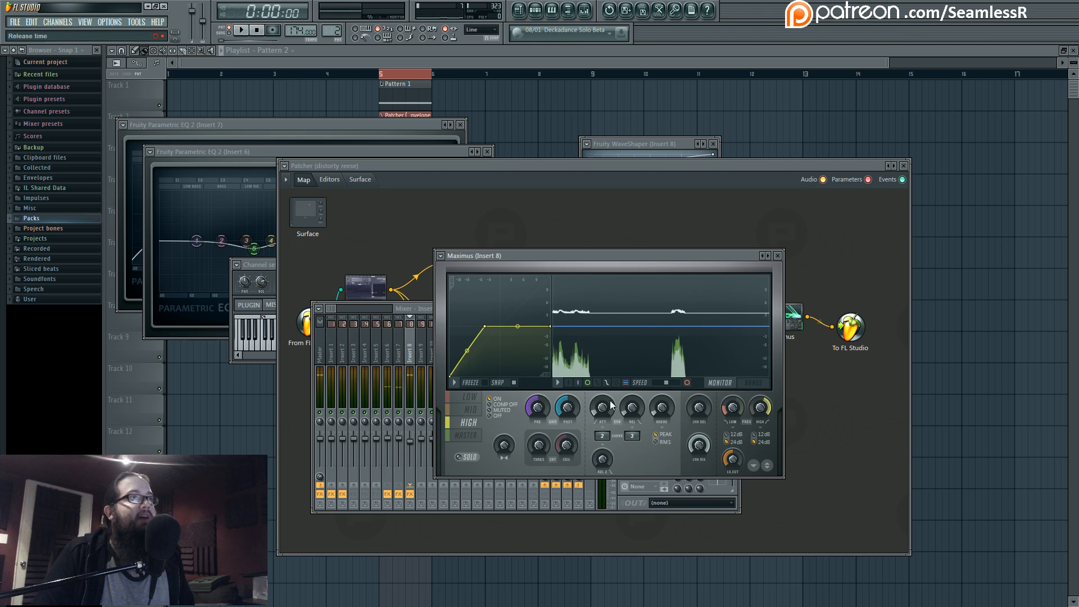
left_click(478, 436)
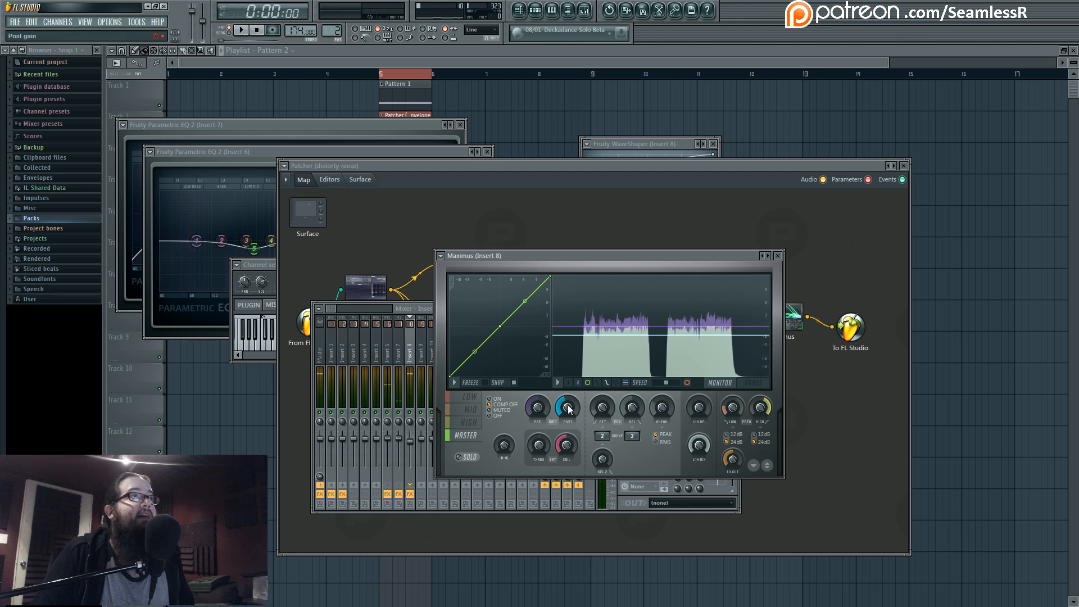
Set the Master band's post gain in Maximus to -4.0 dB while the bass plays.
key("space")
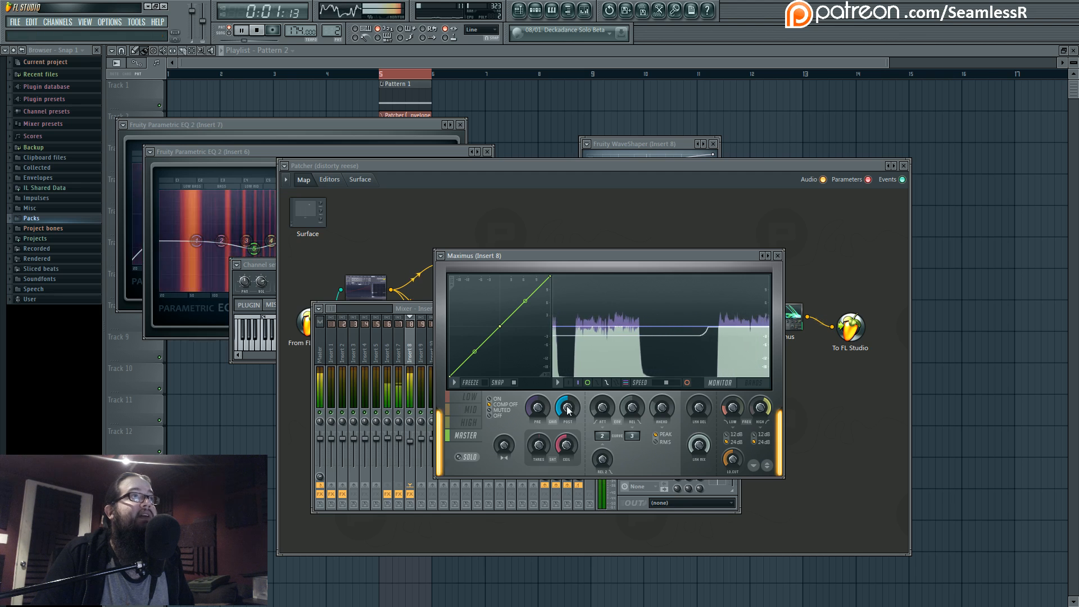
left_click_drag(567, 408, 567, 430)
key("space")
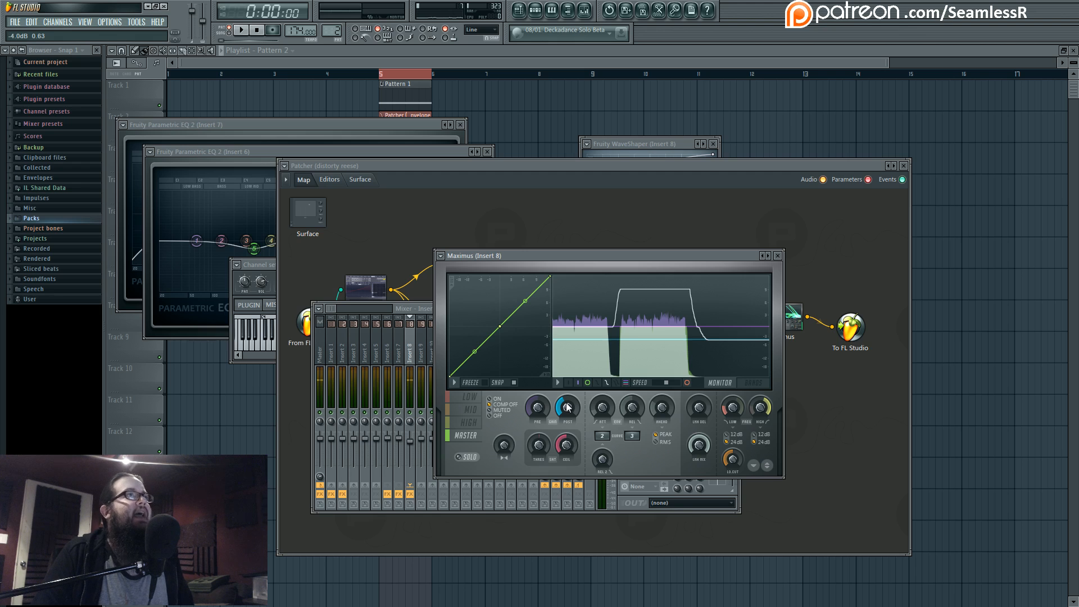
Try Master band saturation amounts in Maximus during playback, settling on 60% saturation mode B.
key("space")
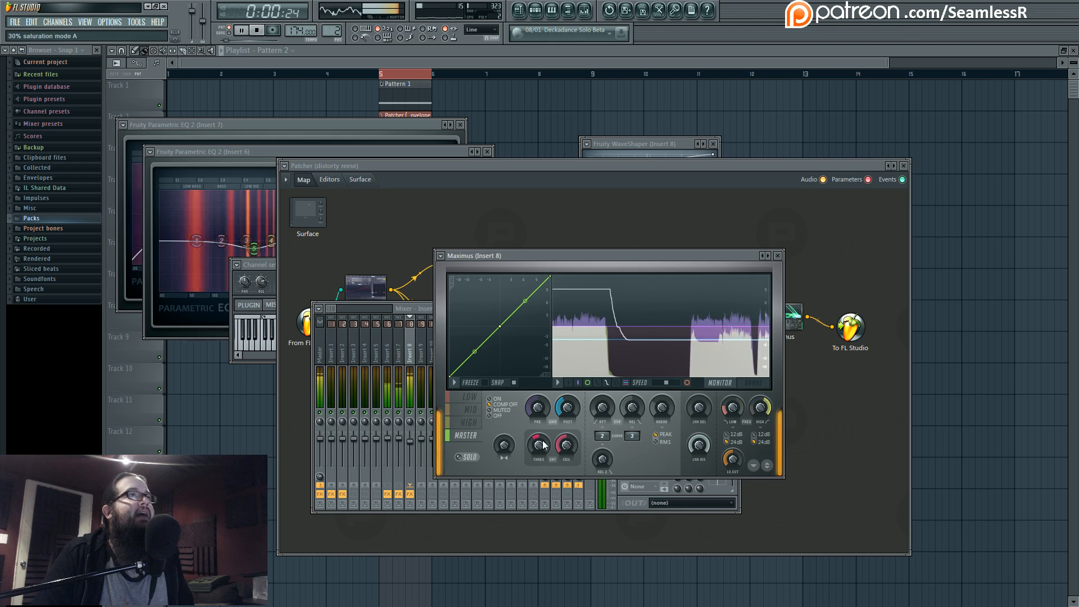
left_click_drag(543, 446, 543, 433)
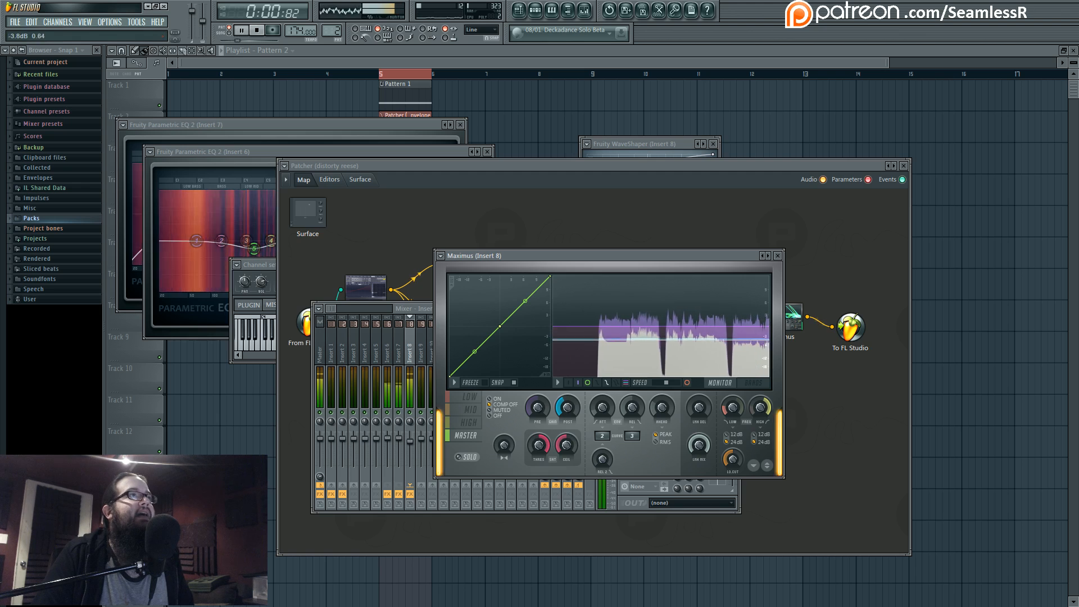
key("space")
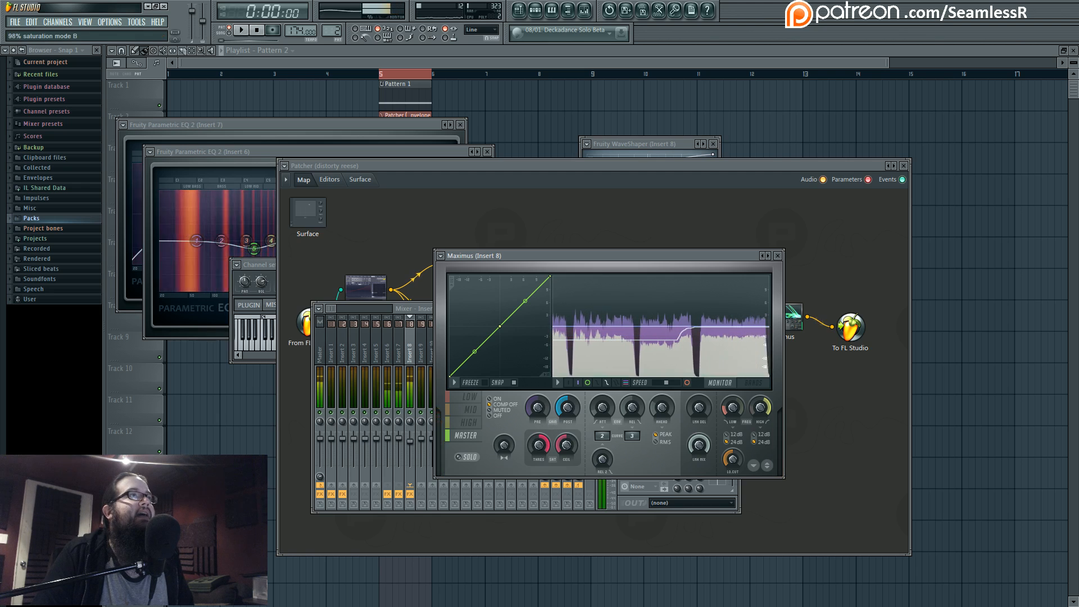
key("space")
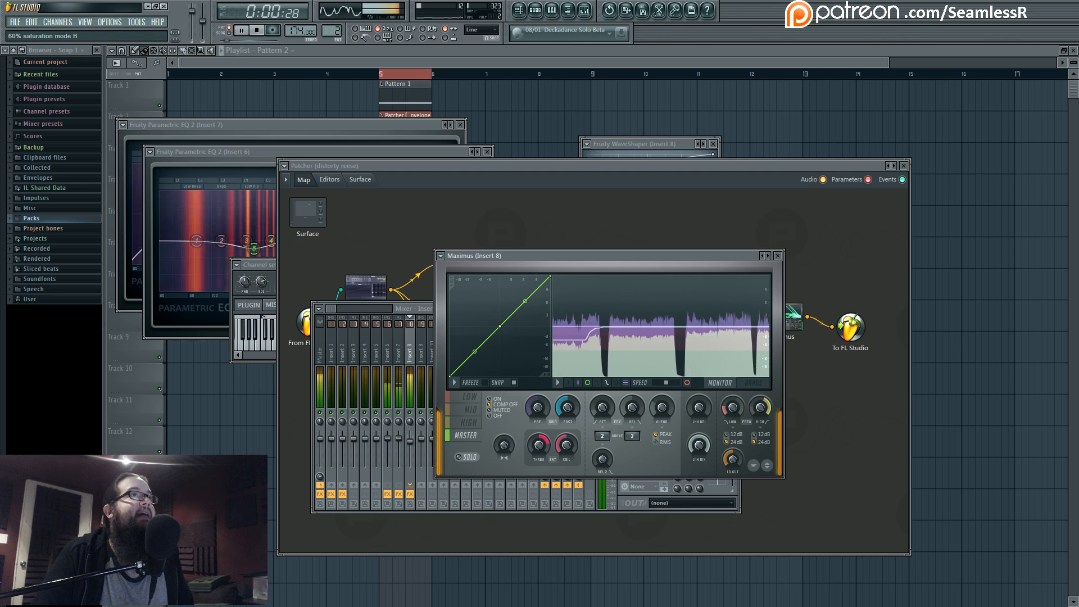
key("space")
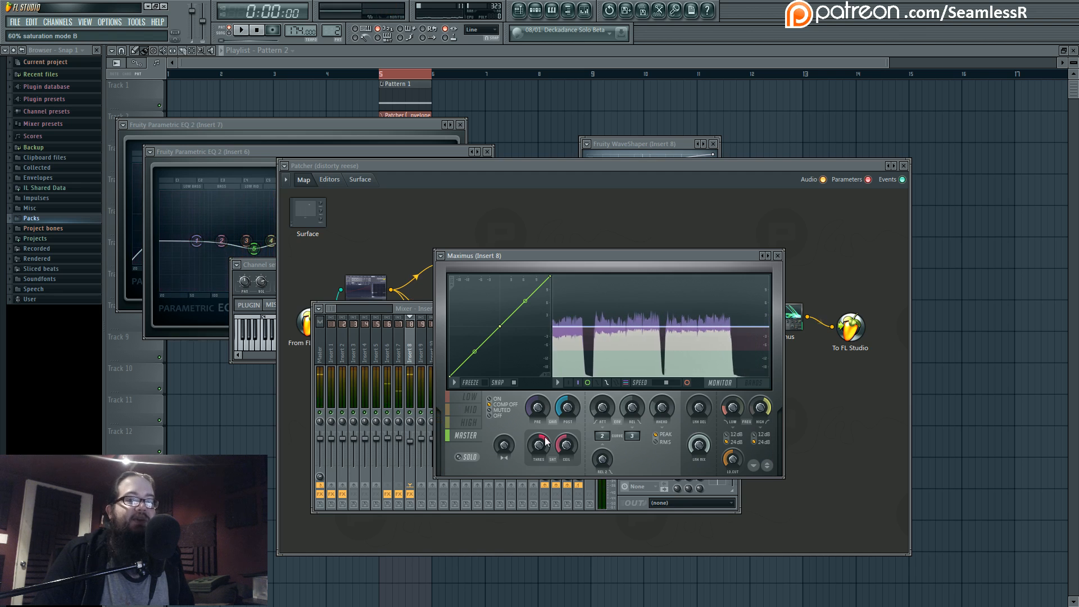
Open the distorty reese Patcher from Pattern 2's channel list and show its Sytrus editor.
left_click(586, 11)
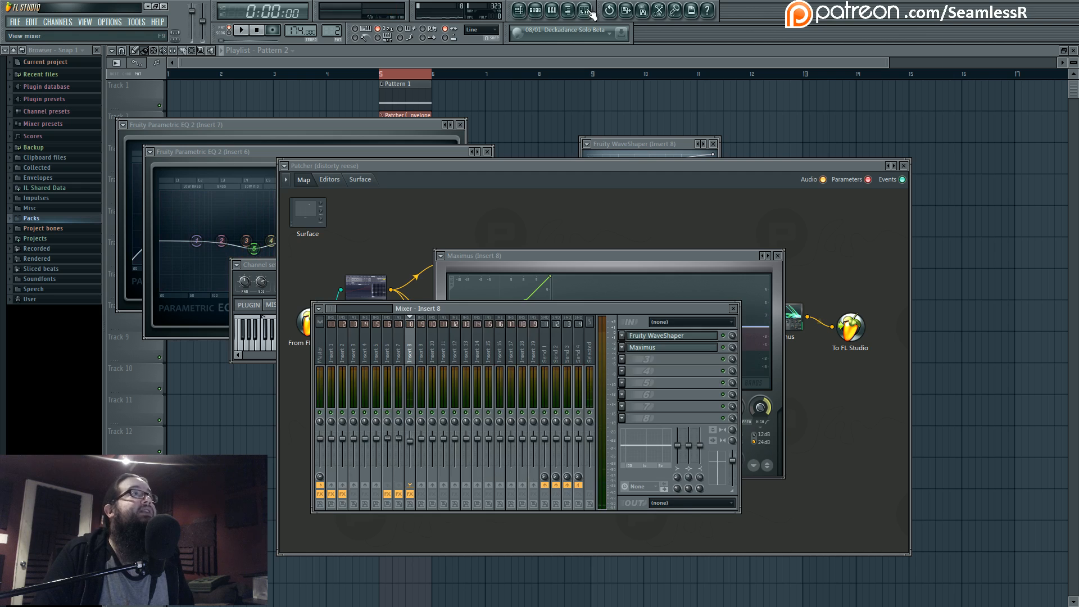
left_click(586, 10)
left_click(585, 10)
left_click(535, 9)
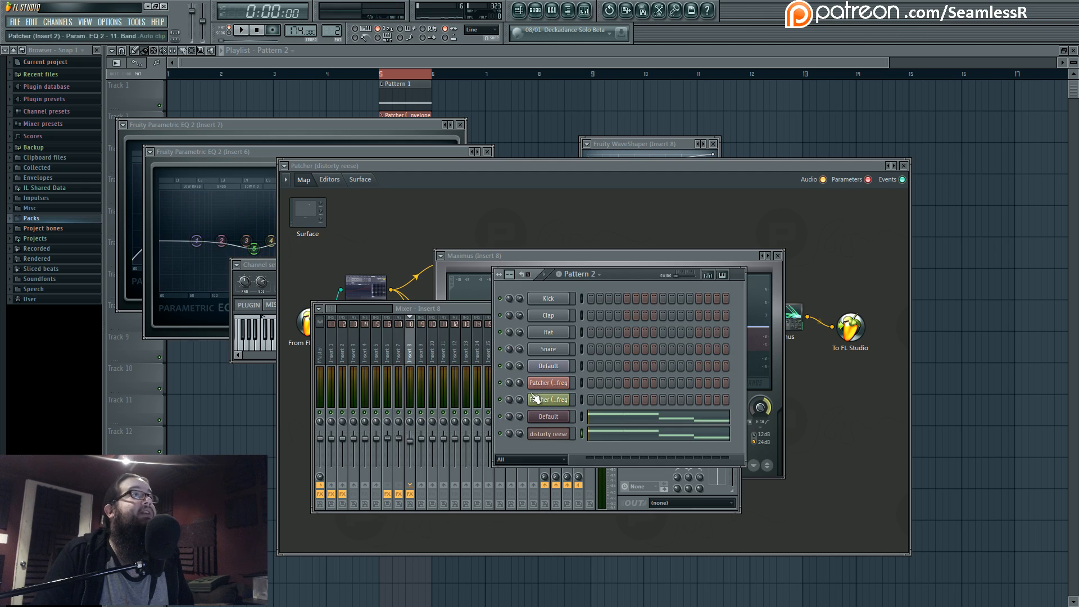
left_click(553, 435)
left_click_drag(542, 166, 545, 190)
left_click(373, 300)
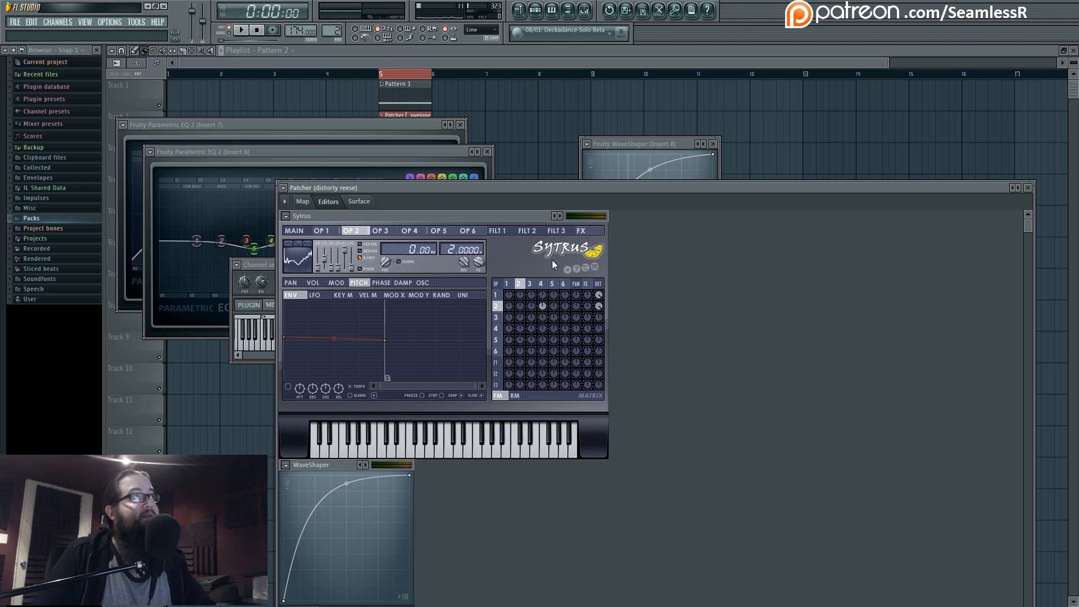
Examine Sytrus operators 1 and 2, including operator 2's oscillator waveform and harmonics.
left_click(508, 284)
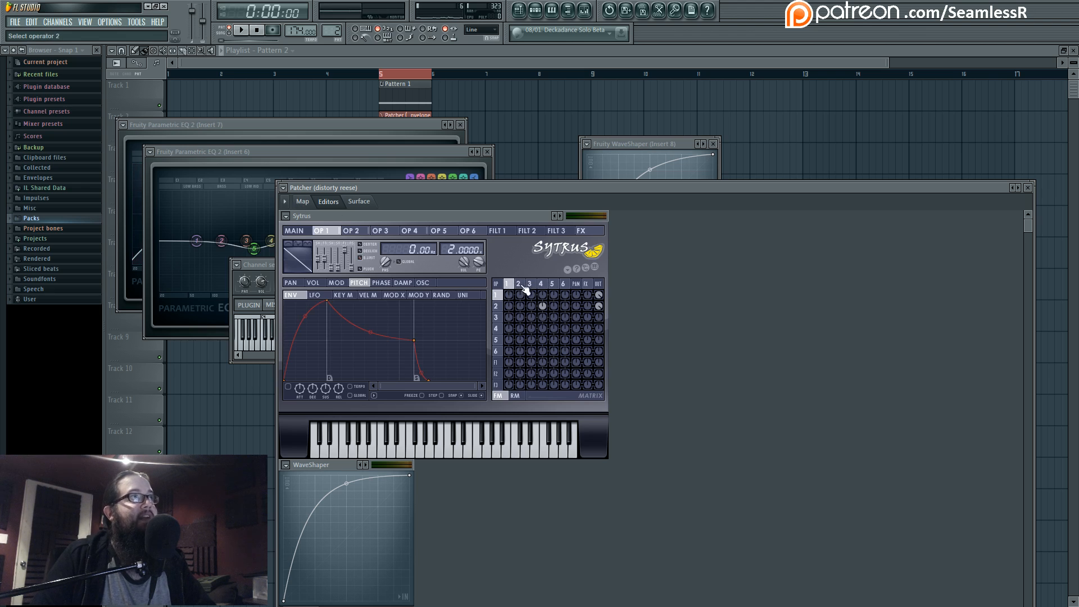
left_click(520, 283)
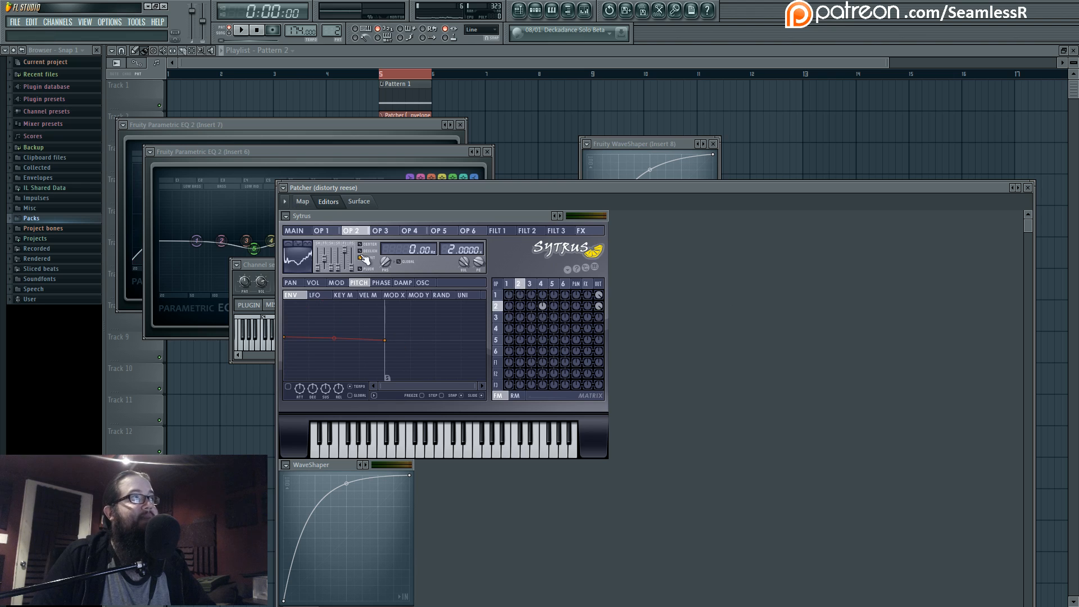
left_click(424, 283)
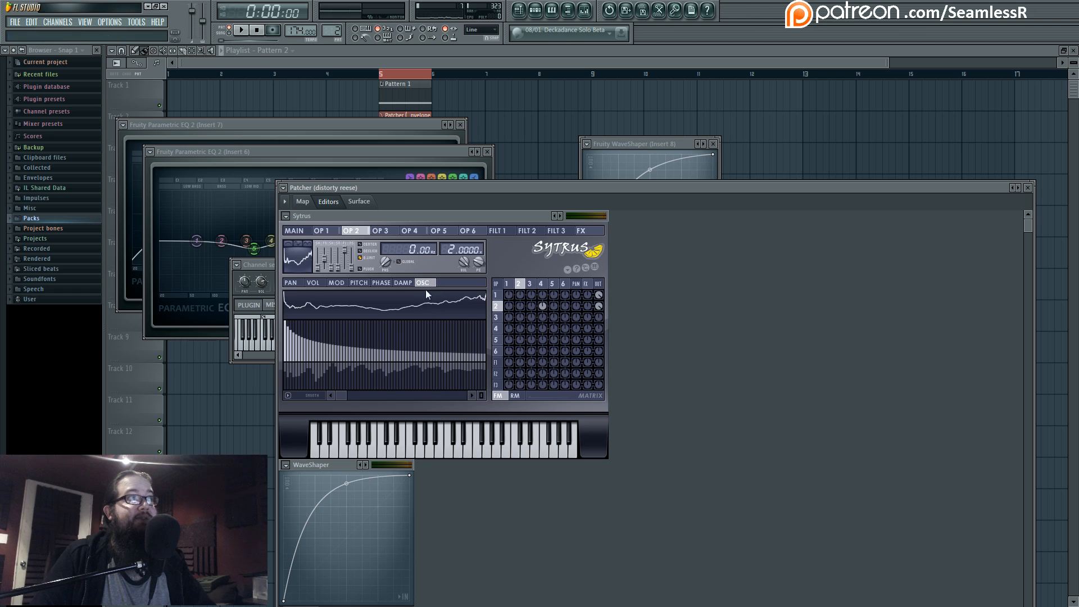
mouse_move(340, 396)
left_mouse_down()
mouse_move(430, 395)
mouse_move(333, 395)
left_mouse_up()
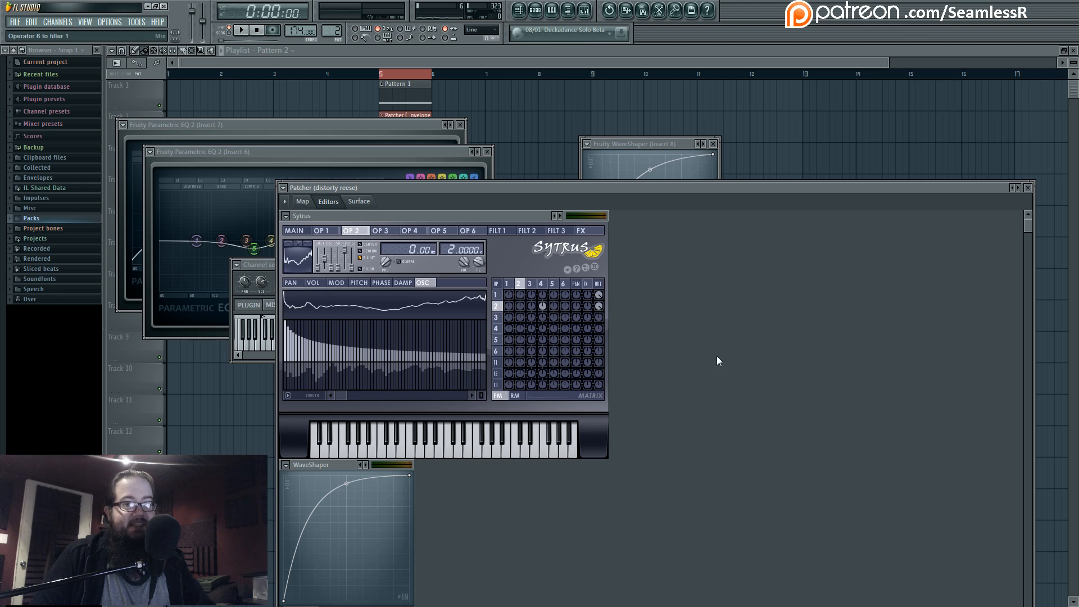
Compare operator 4's oscillator and frequency ratio with operators 1 and 2 in the Sytrus modulation matrix.
left_click(543, 283)
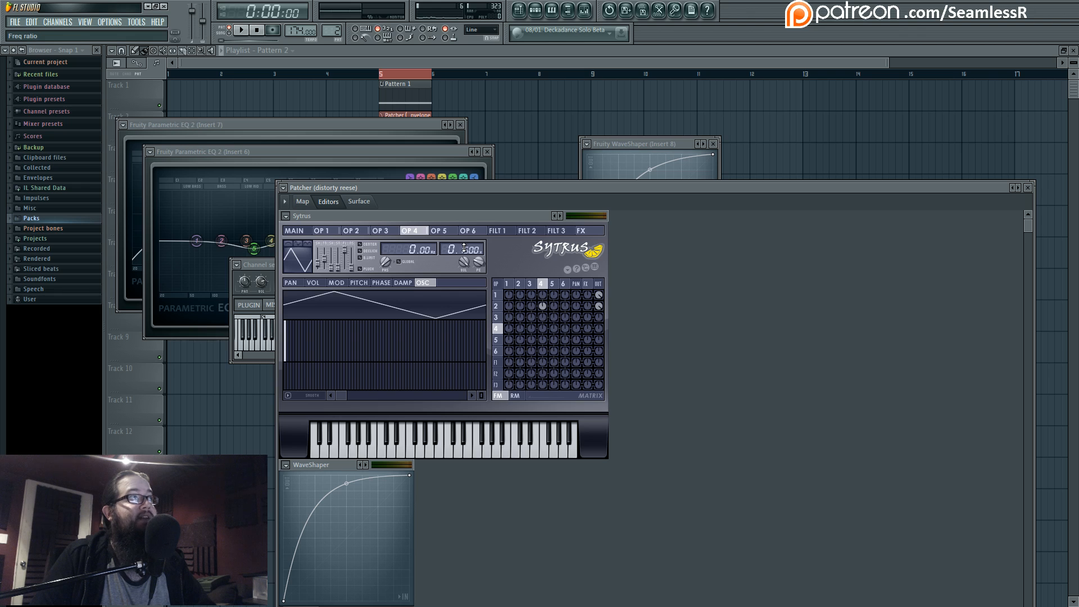
left_click(499, 306)
left_click(542, 285)
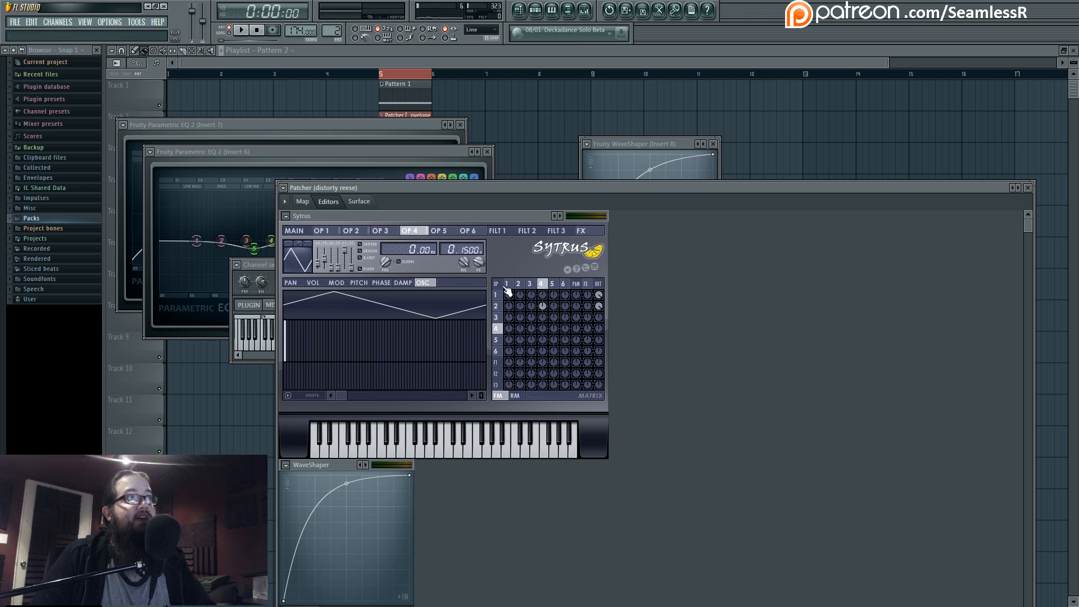
left_click(498, 295)
left_click(542, 283)
left_click(498, 295)
left_click(542, 284)
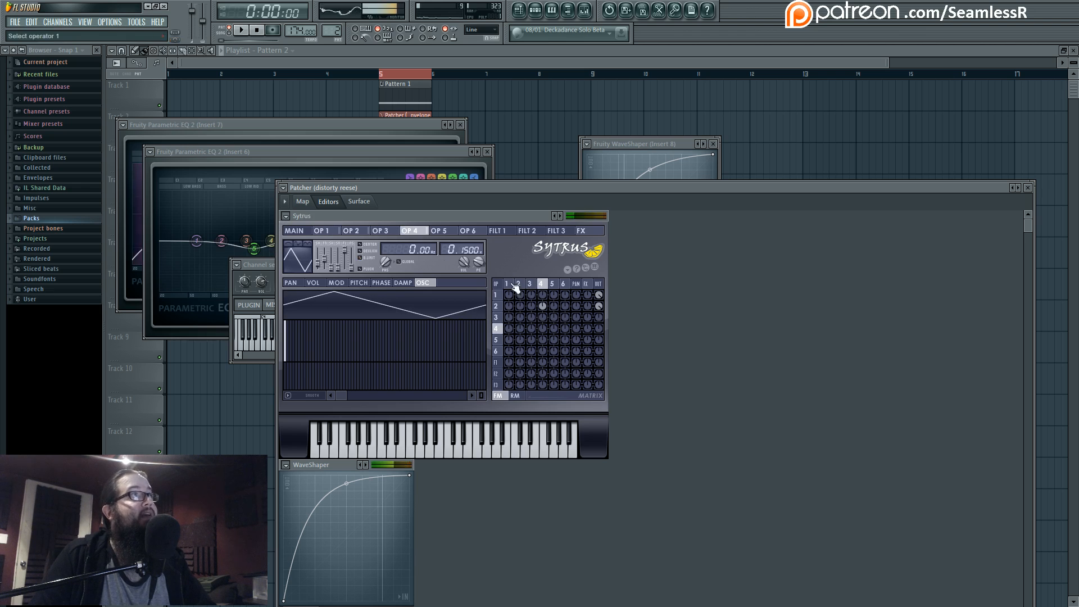
Try operator 4's frequency ratio in Sytrus and return to the Patcher map.
left_click_drag(462, 250, 462, 257)
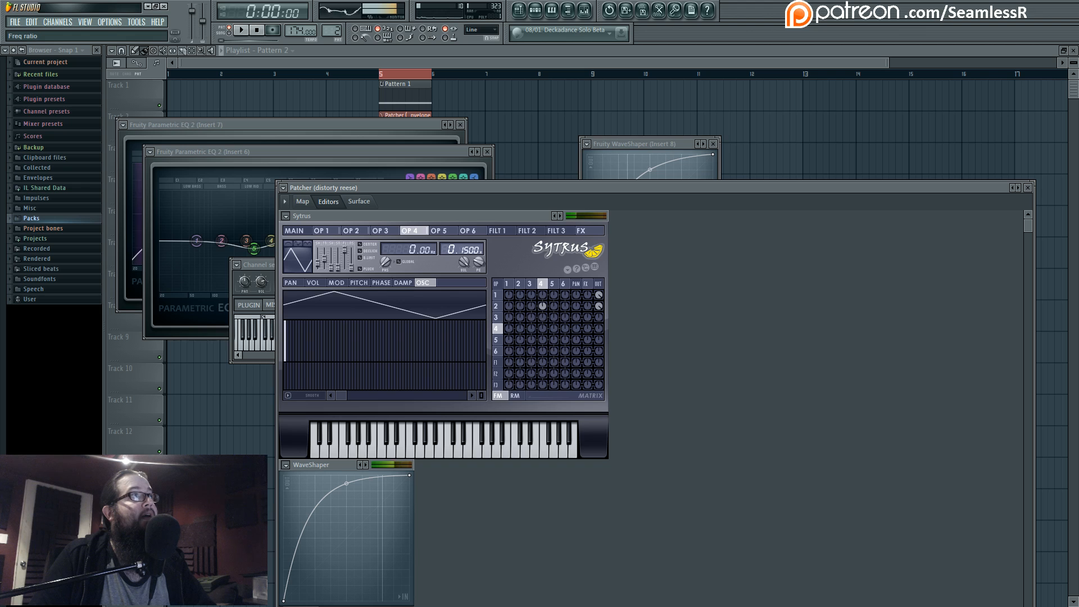
left_click(303, 202)
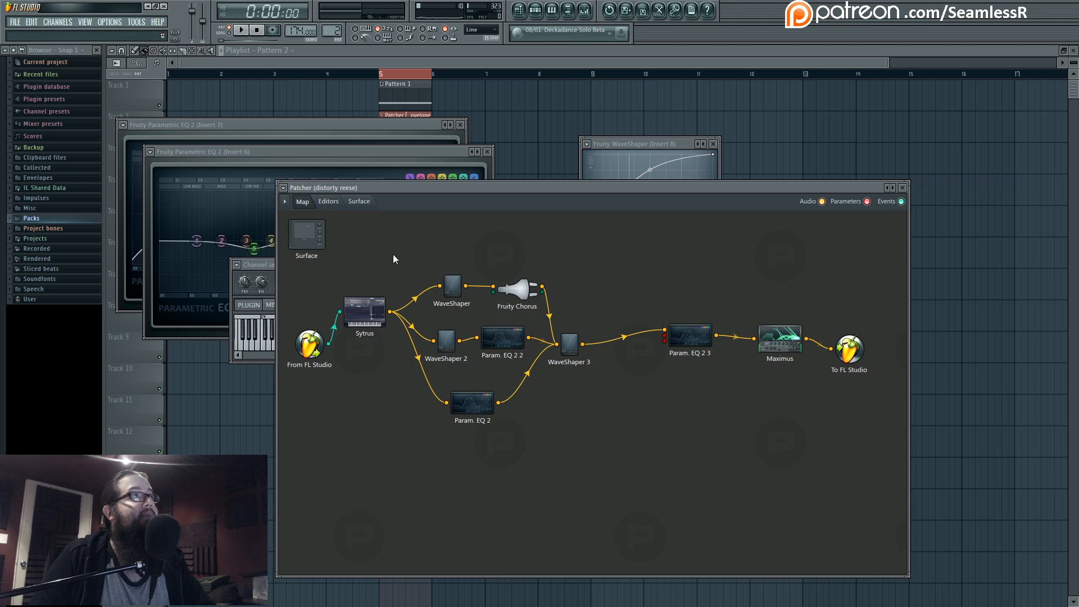
Examine the shaping curves of WaveShaper and WaveShaper 2, including WaveShaper 2's curve type, and return to the Patcher map.
double_click(453, 290)
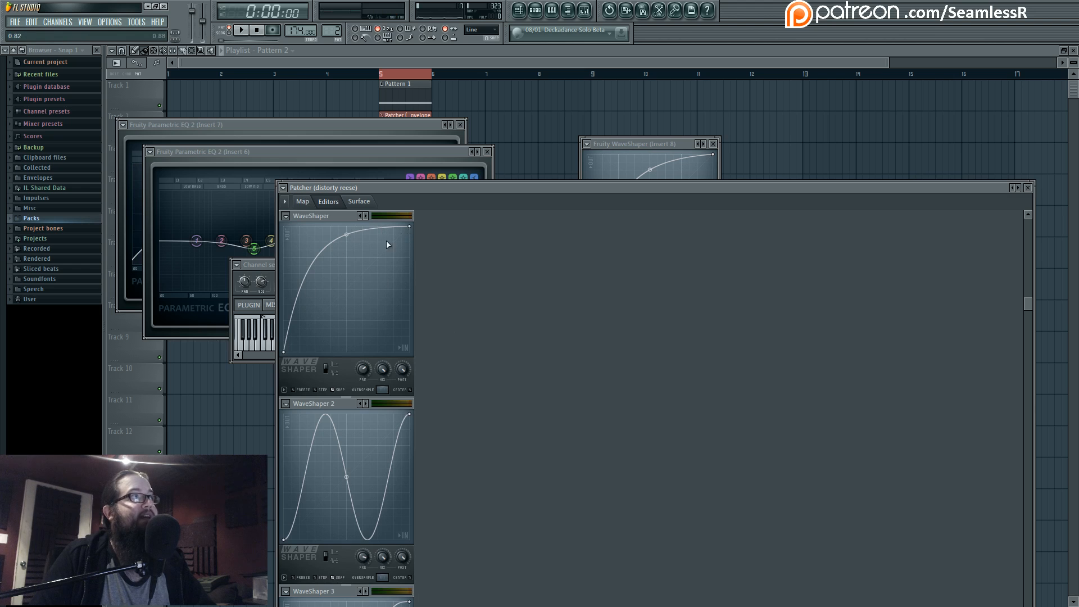
right_click(410, 415)
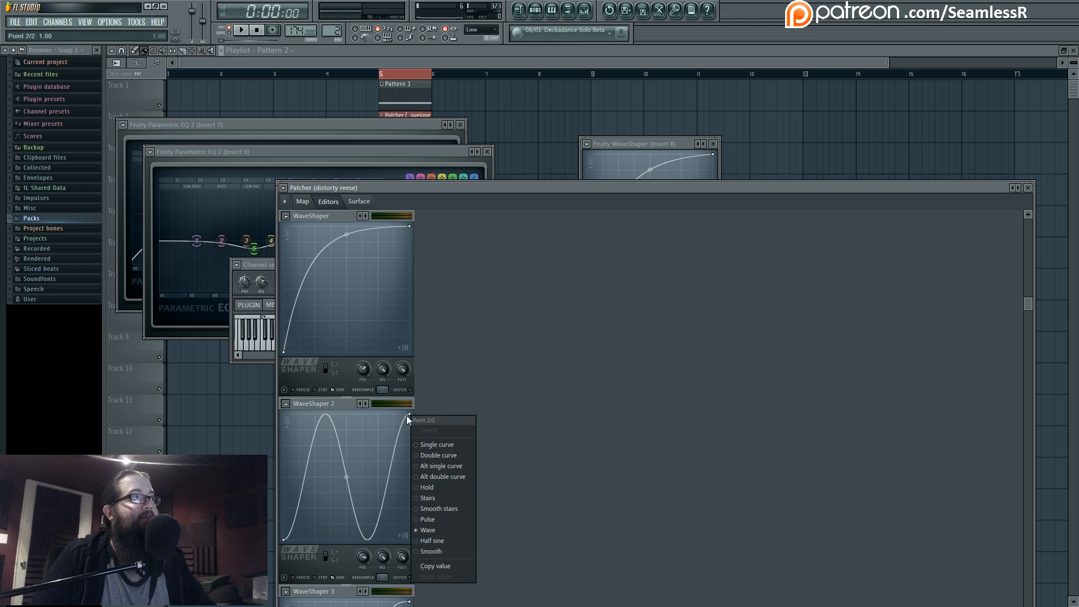
left_click(460, 389)
left_click_drag(346, 479, 349, 481)
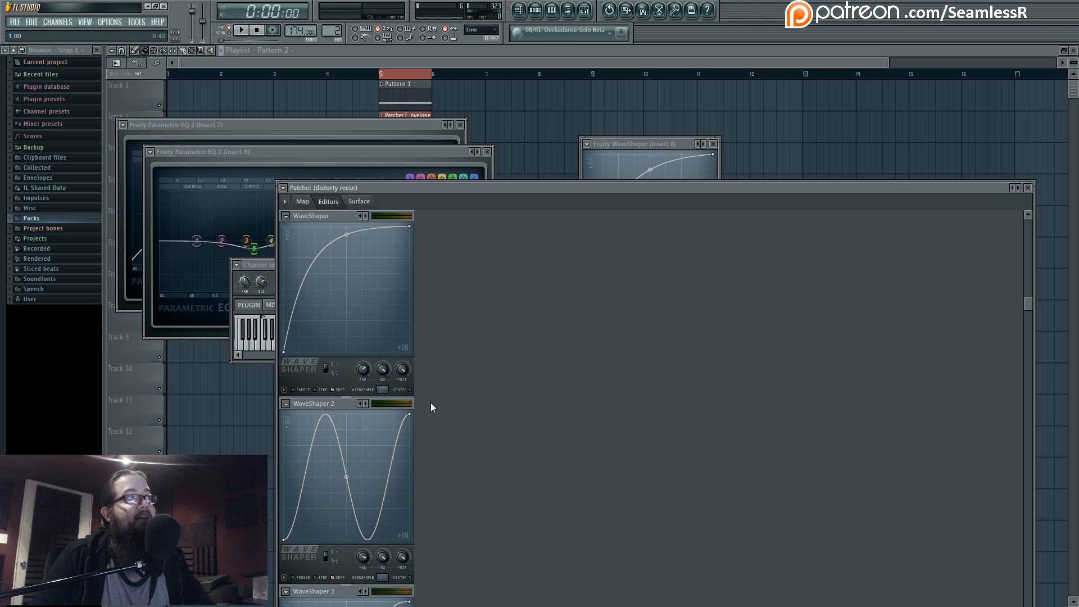
left_click(302, 201)
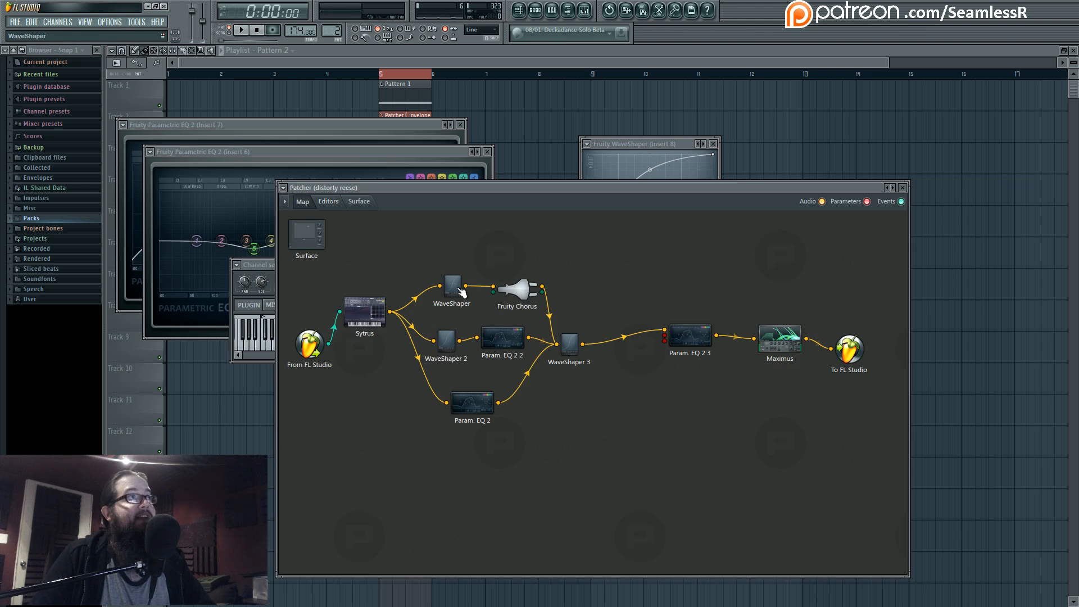
Compare the band curves of Param. EQ 2 2 and the low-passed Param. EQ 2, returning to the Patcher map.
left_click(501, 338)
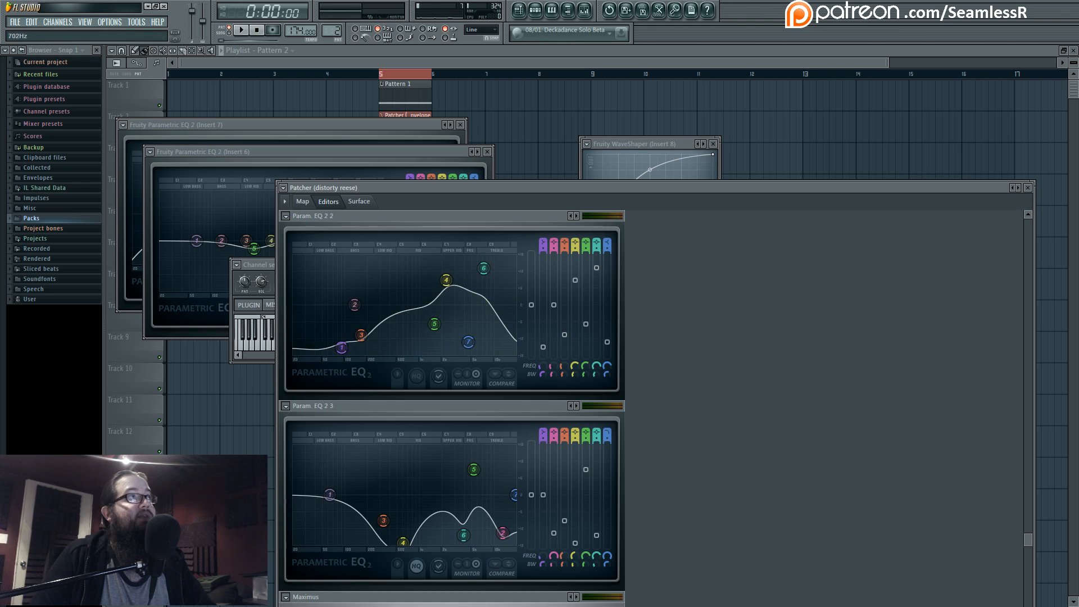
left_click(303, 202)
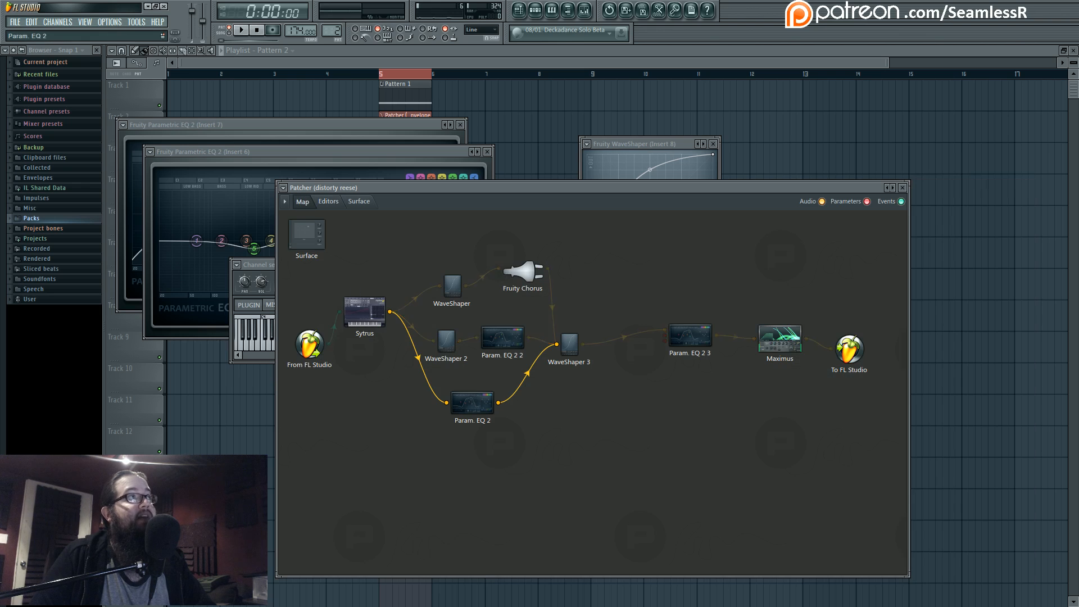
double_click(471, 396)
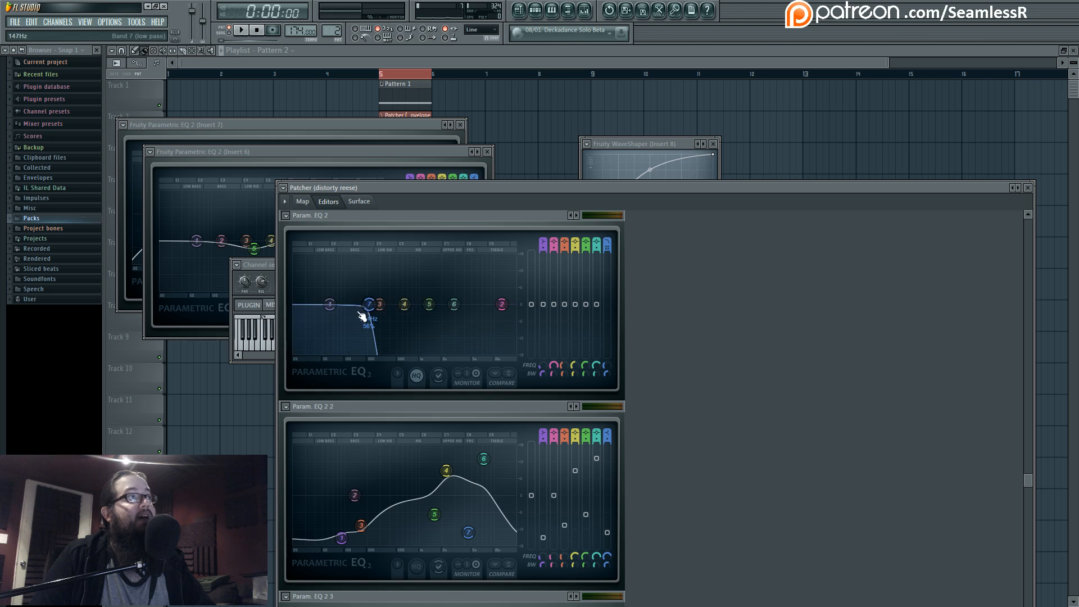
left_click(303, 202)
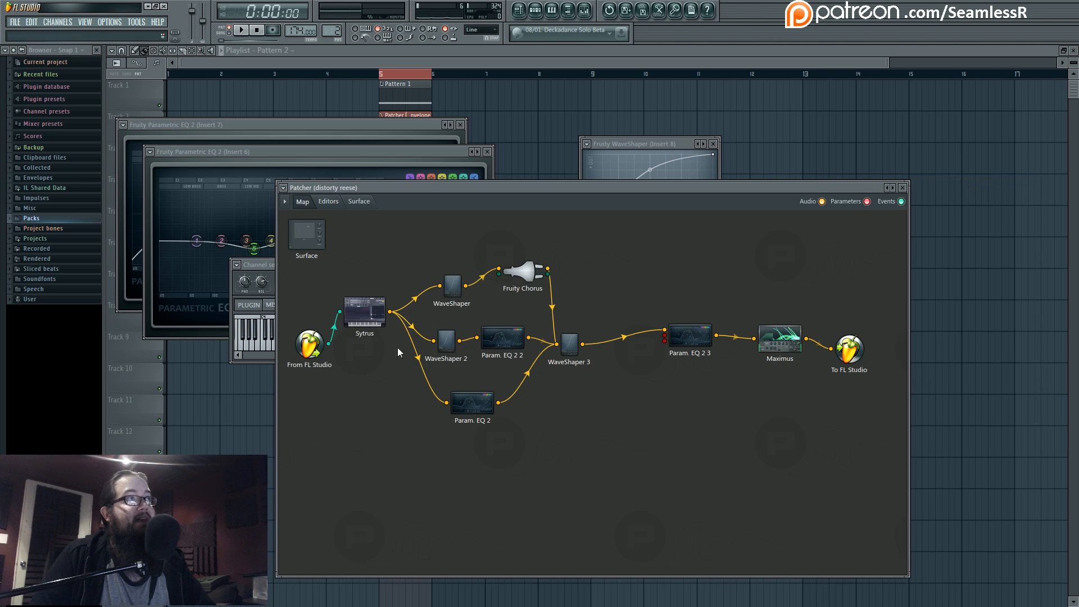
Shift WaveShaper 3 slightly on the Patcher map and examine its input link from Param. EQ 2 and its shaping curve.
left_click_drag(576, 348, 590, 353)
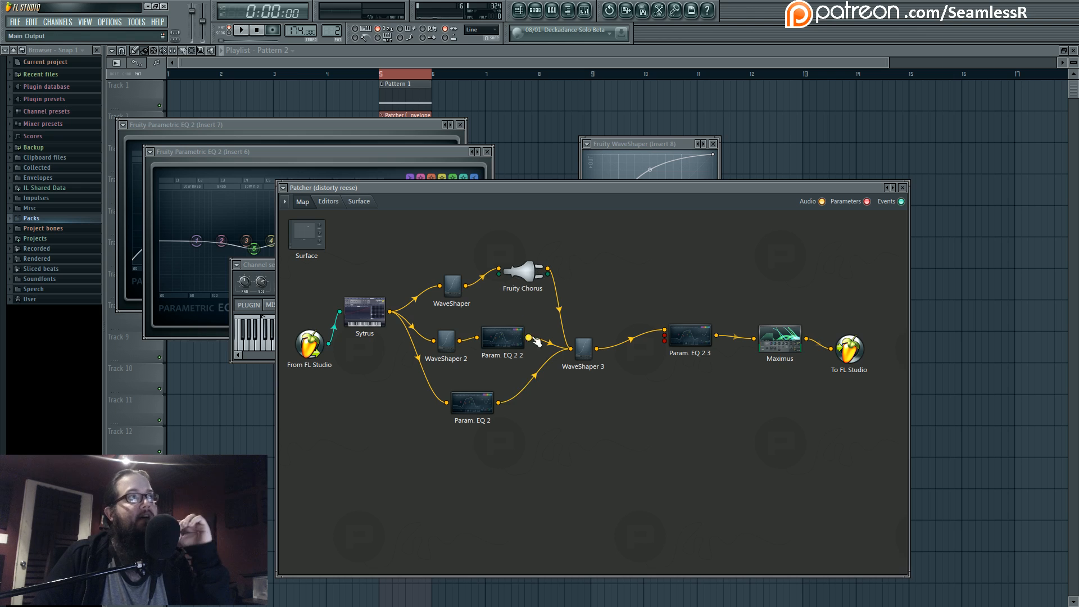
left_click_drag(530, 378, 530, 376)
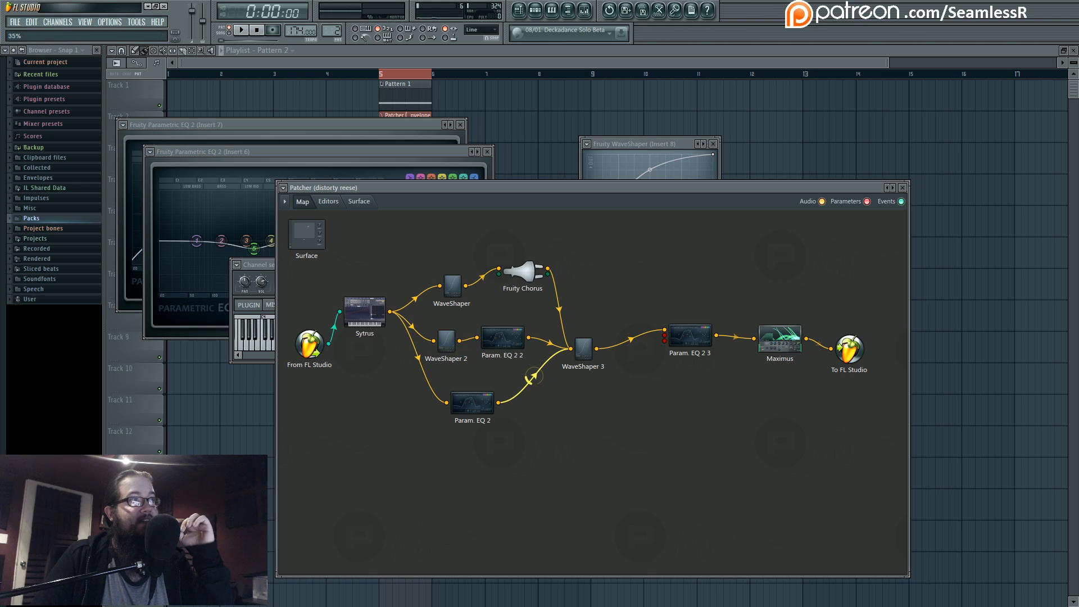
double_click(586, 353)
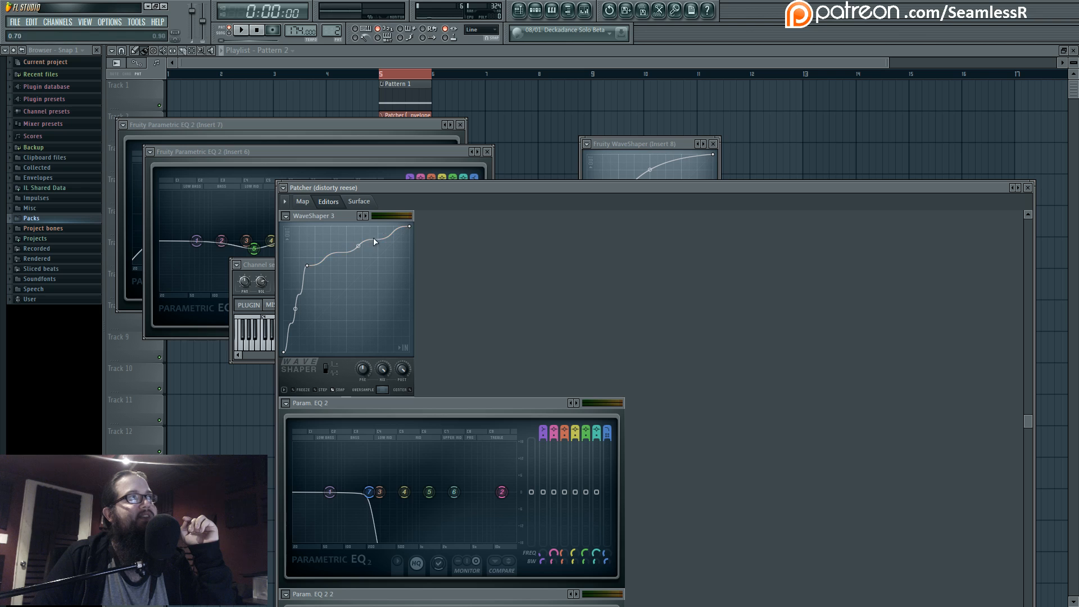
right_click(407, 228)
left_click(527, 312)
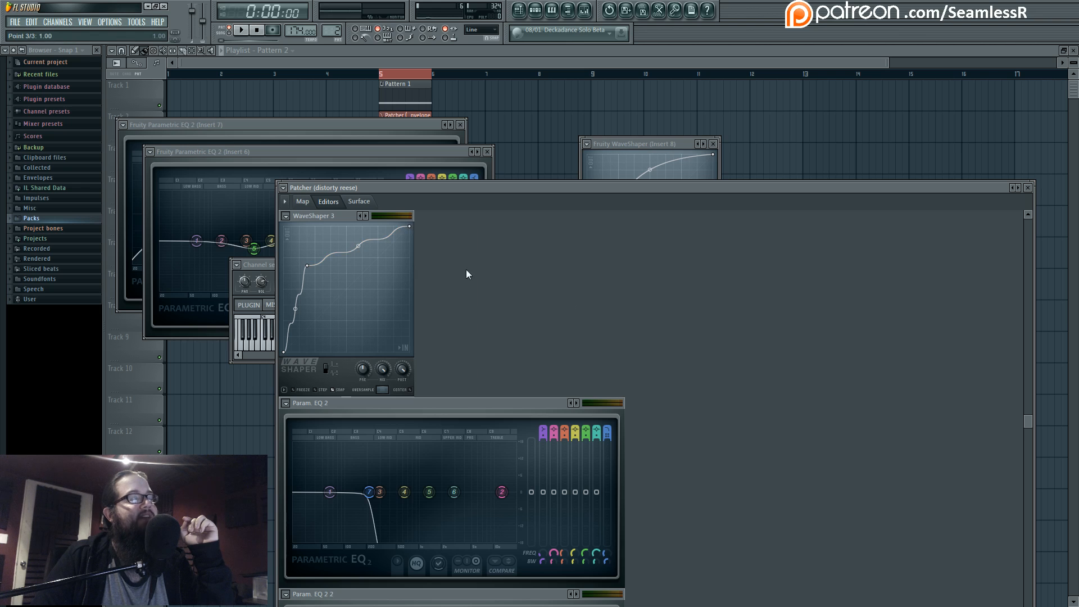
left_click(303, 202)
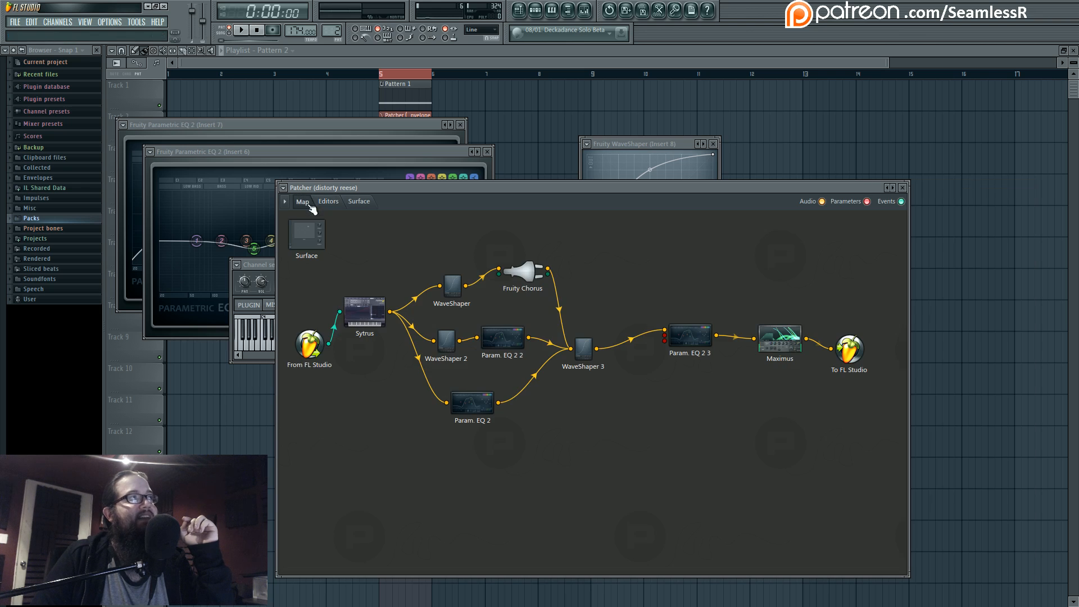
Examine Param. EQ 2 3's band curve and its place between WaveShaper 3 and Maximus on the Patcher map.
double_click(690, 343)
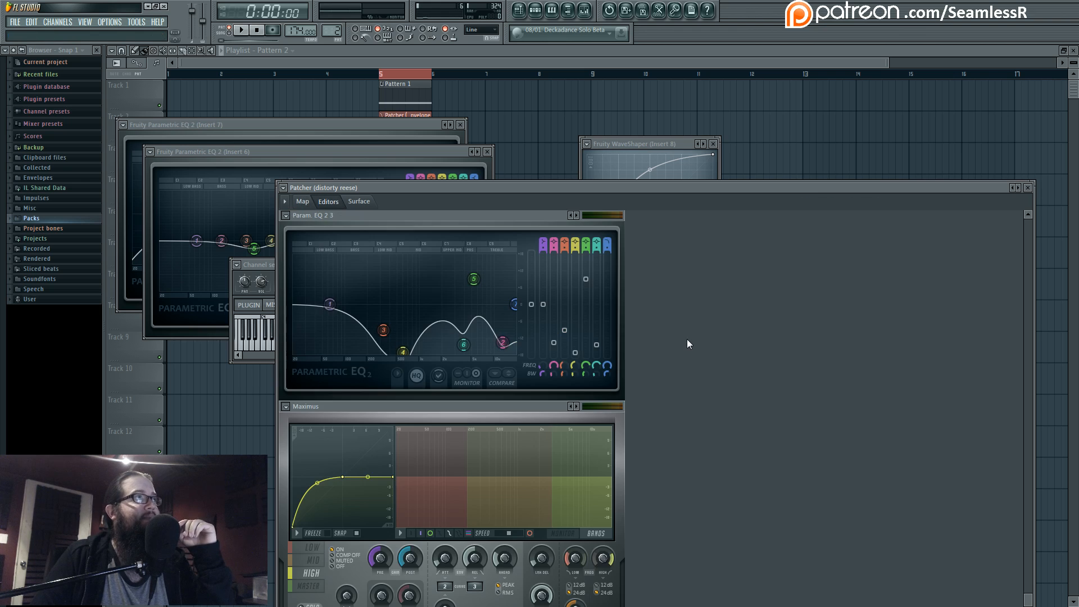
left_click(308, 206)
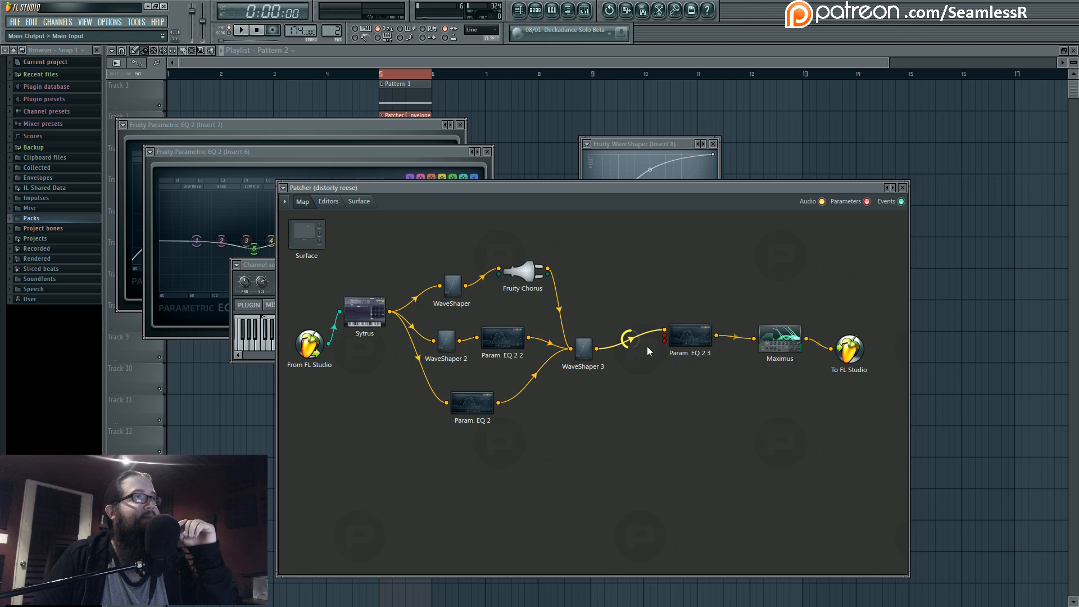
double_click(679, 342)
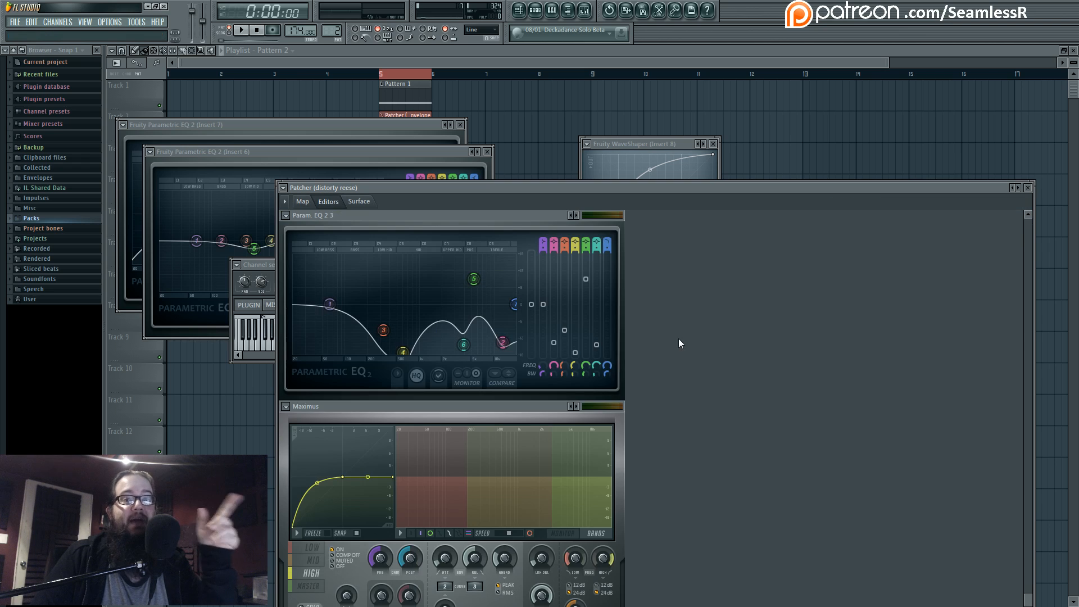
left_click(303, 201)
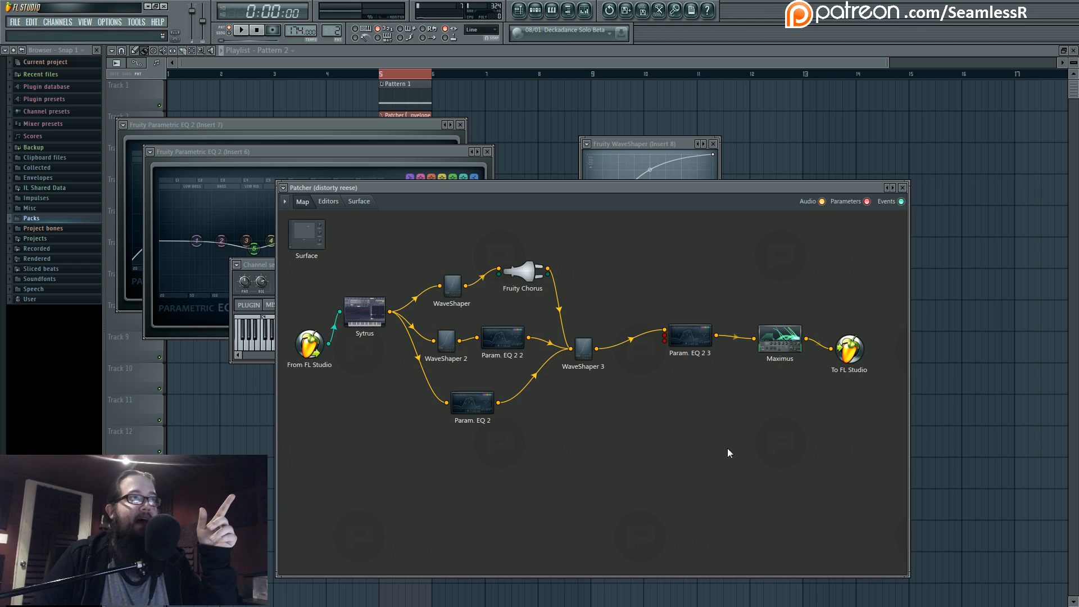
left_click(694, 339)
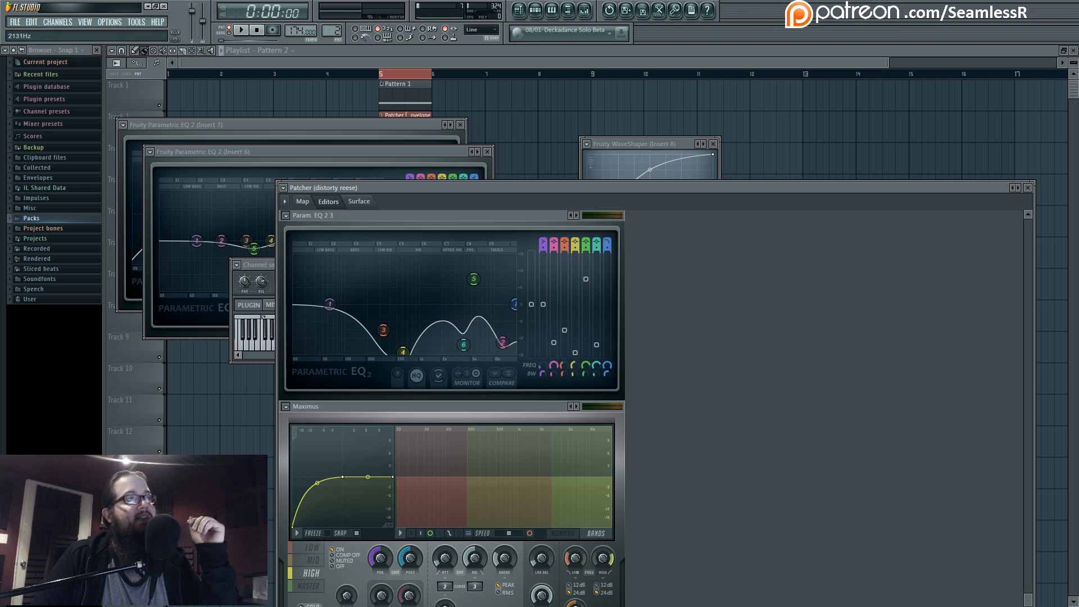
left_click(303, 201)
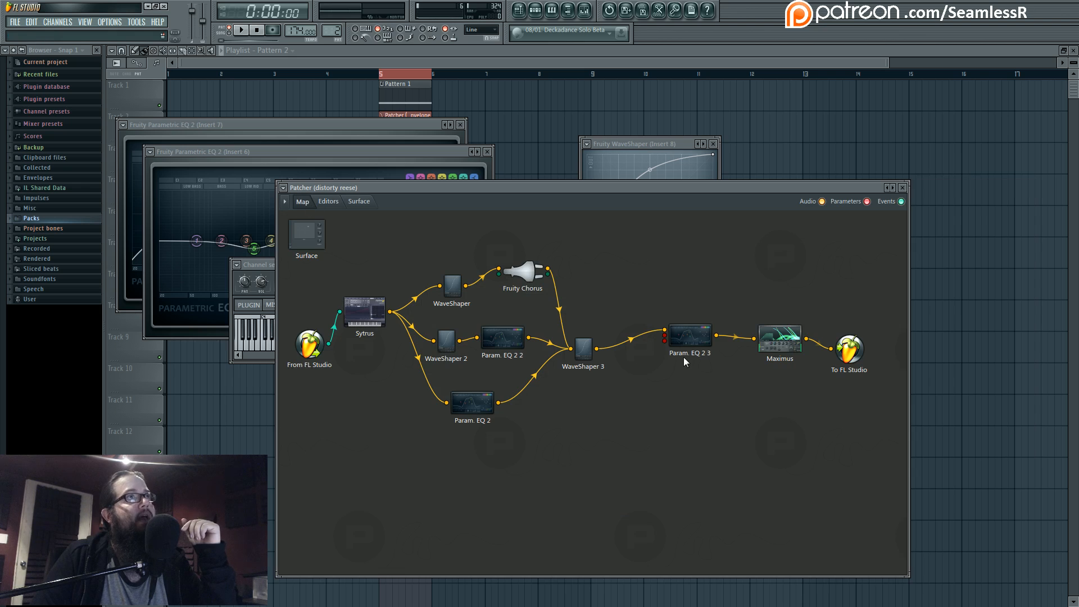
left_click(689, 338)
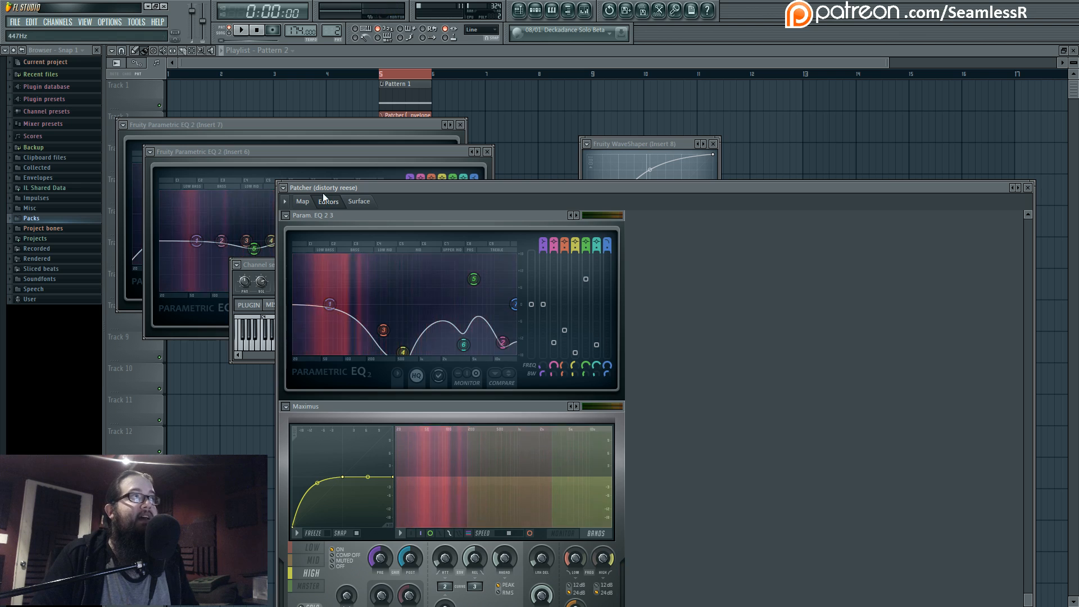
left_click(303, 201)
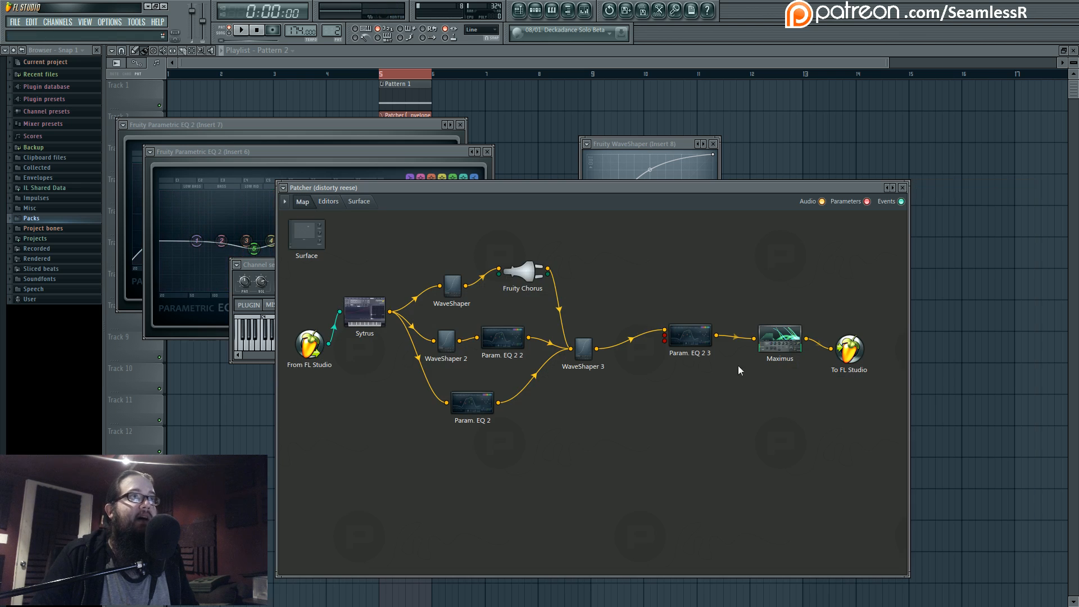
Examine the Patcher's Maximus mid, high and master bands, switch it to the monitor display and play Pattern 2.
left_click(782, 343)
left_click(313, 456)
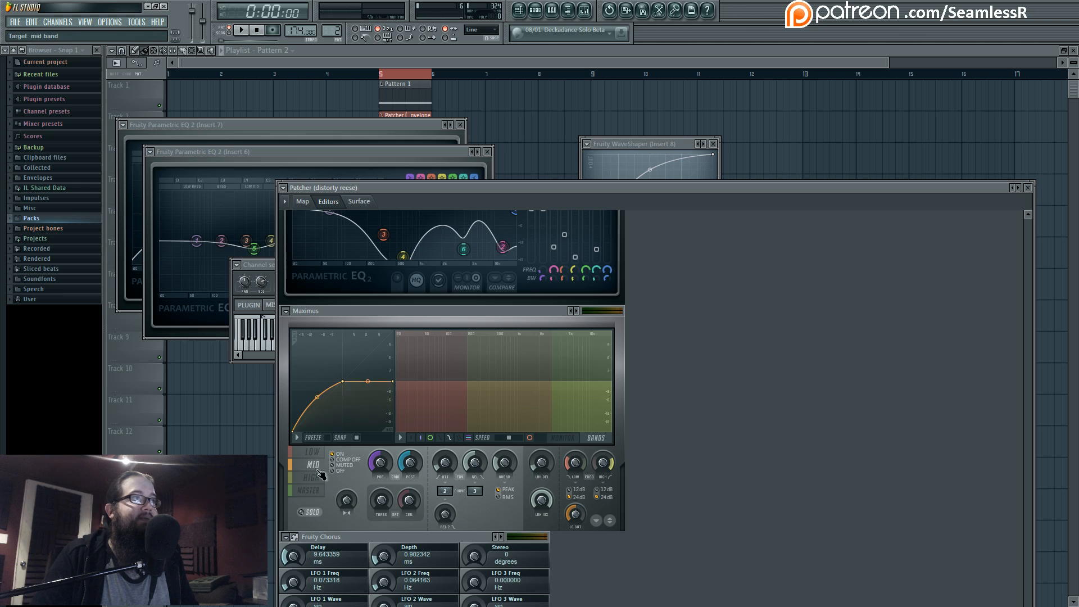
left_click(319, 469)
left_click(308, 490)
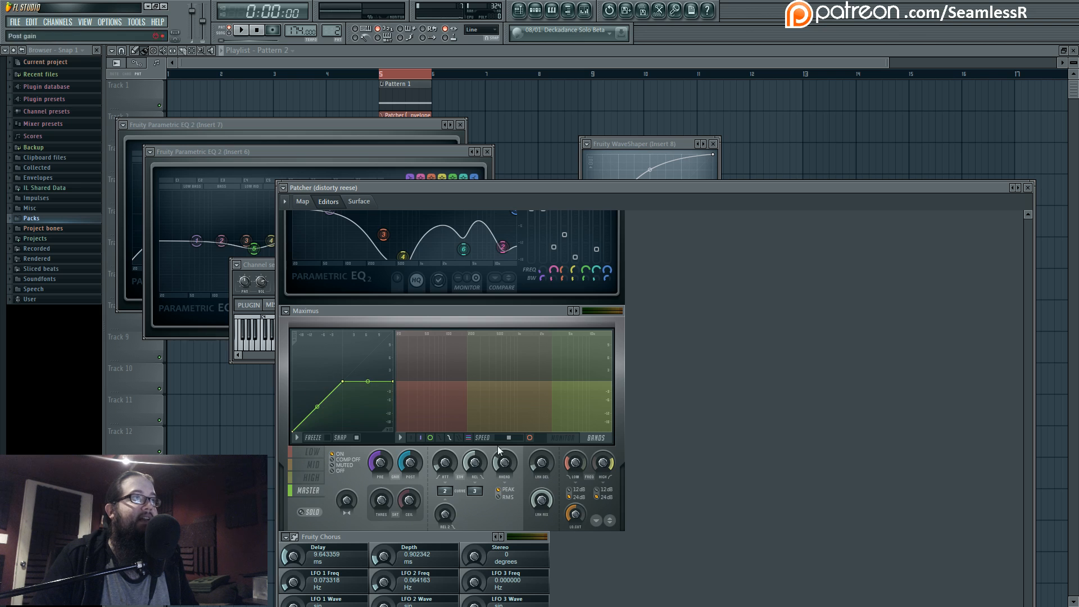
left_click(563, 438)
key("space")
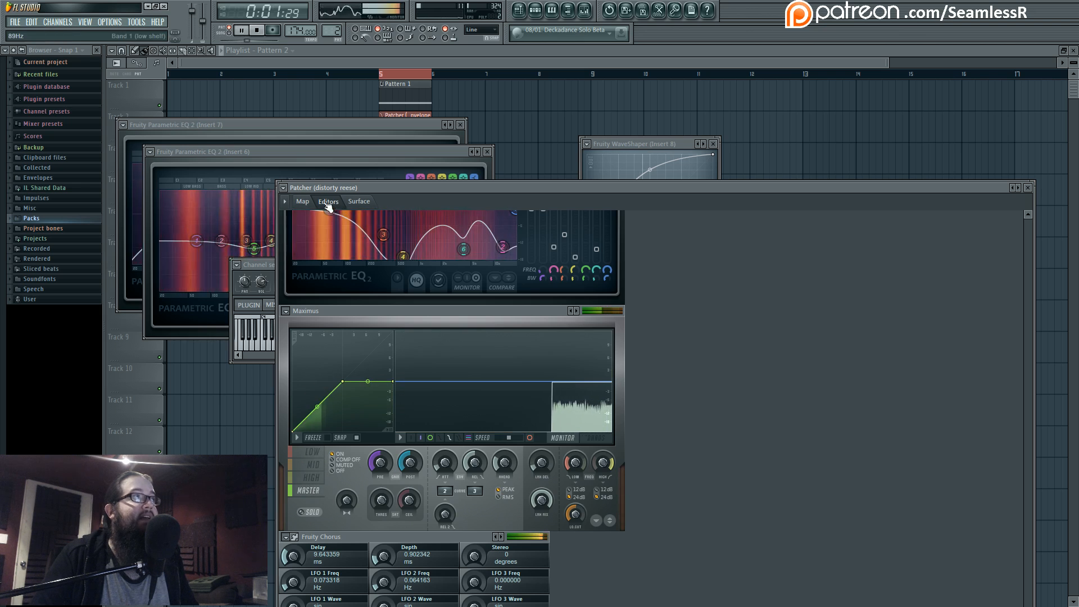
left_click(302, 201)
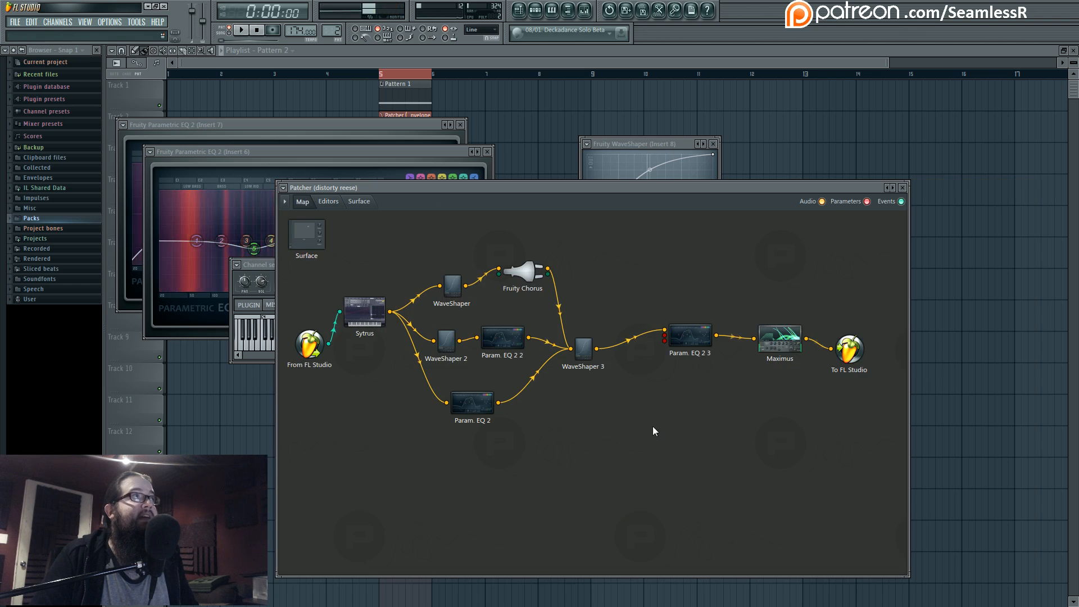
Add Fruity Parametric EQ 2 to Insert 8's third slot, dipping bands 4 and 6 and slightly boosting band 5 in the treble.
key("F9")
key("space")
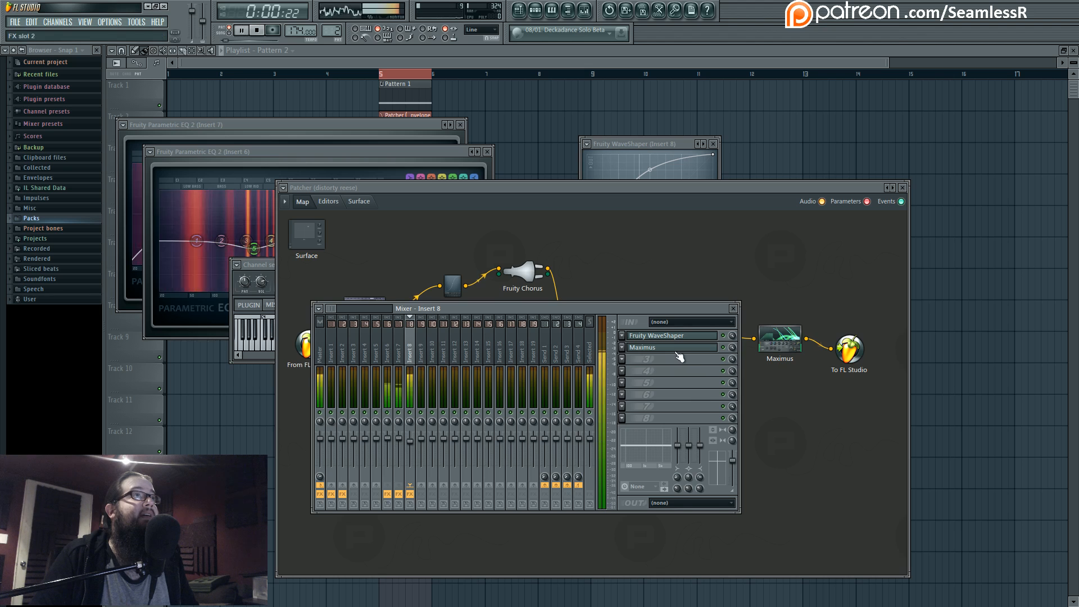
left_click(669, 359)
left_click(731, 400)
key("space")
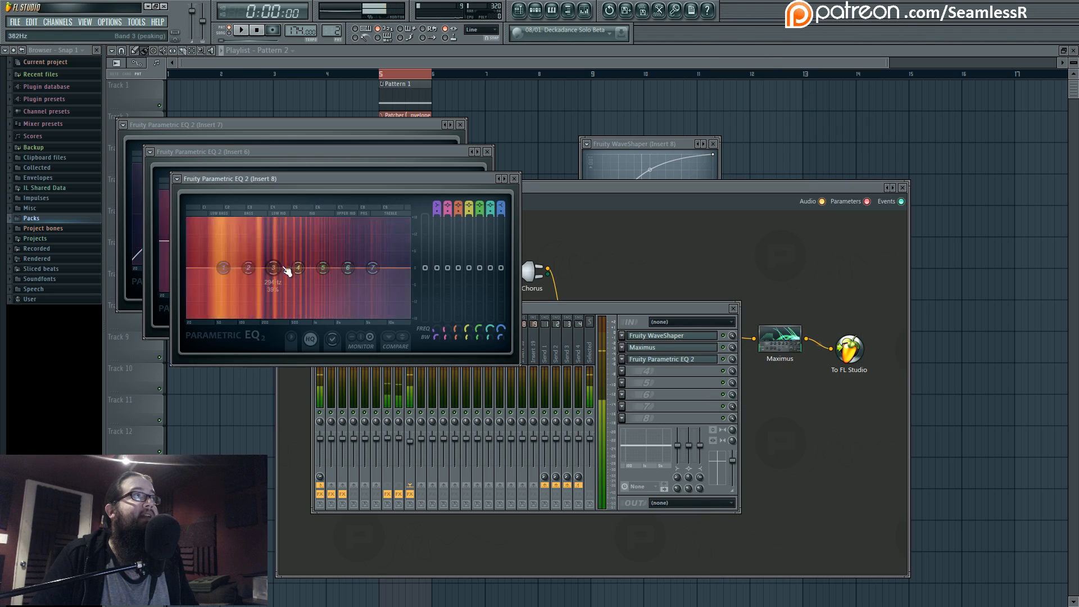
left_click_drag(297, 268, 386, 263)
left_click_drag(348, 268, 353, 274)
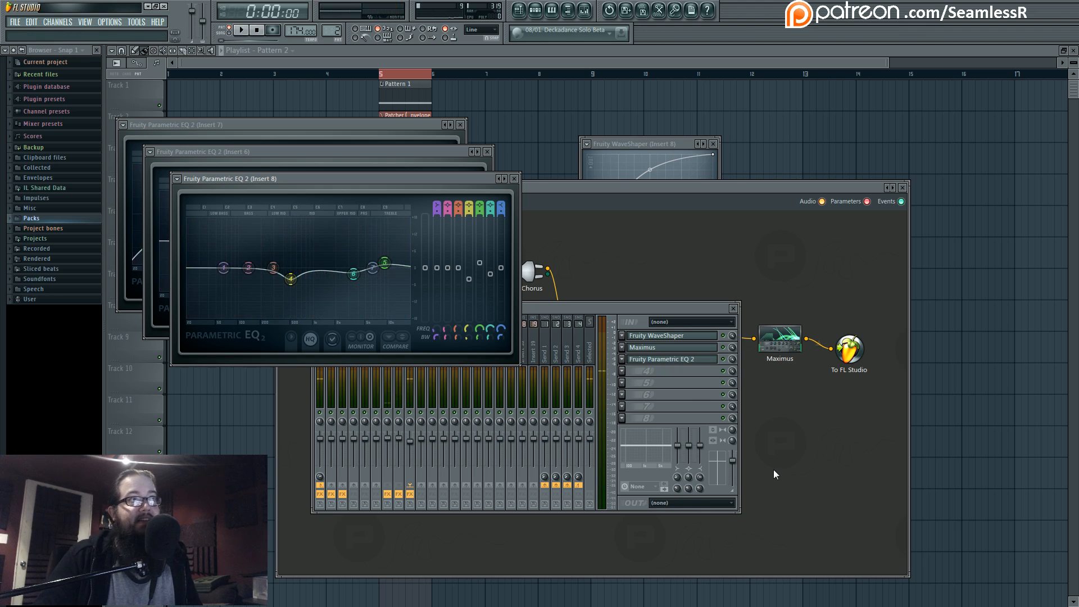
Open the Default Harmor from Pattern 2's channel list and examine its Local EQ peaks while playing the pattern.
left_click(632, 298)
left_click(535, 9)
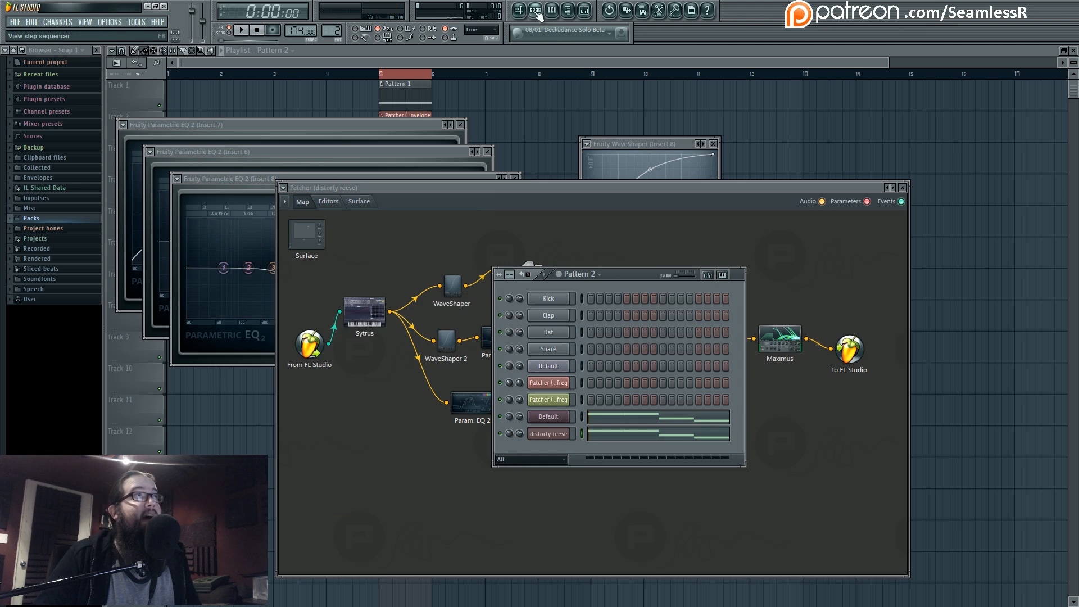
left_click(554, 401)
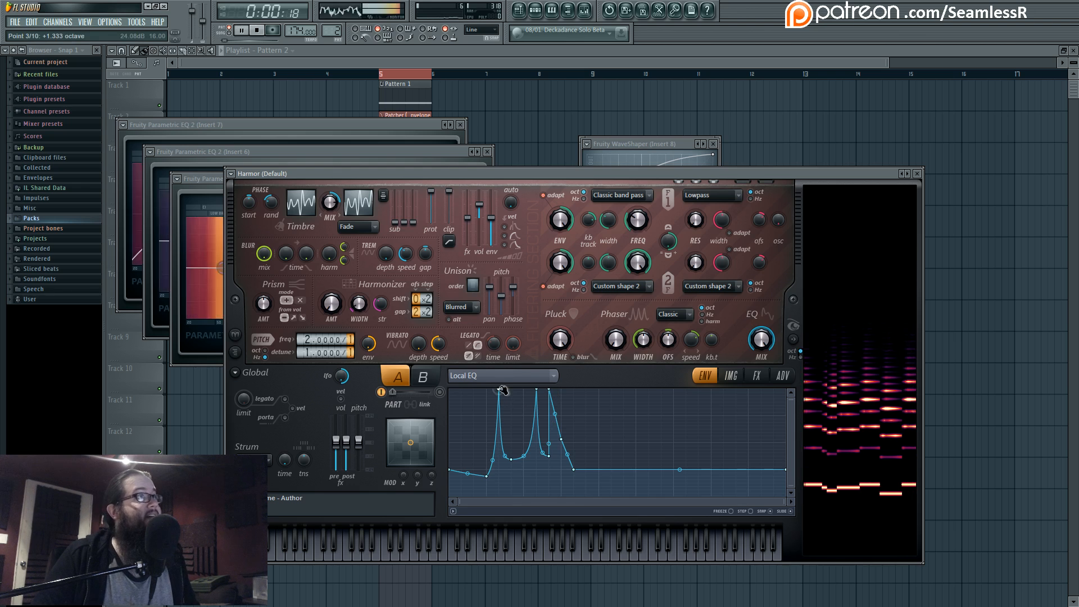
left_click_drag(503, 389, 536, 389)
key("space")
key("space")
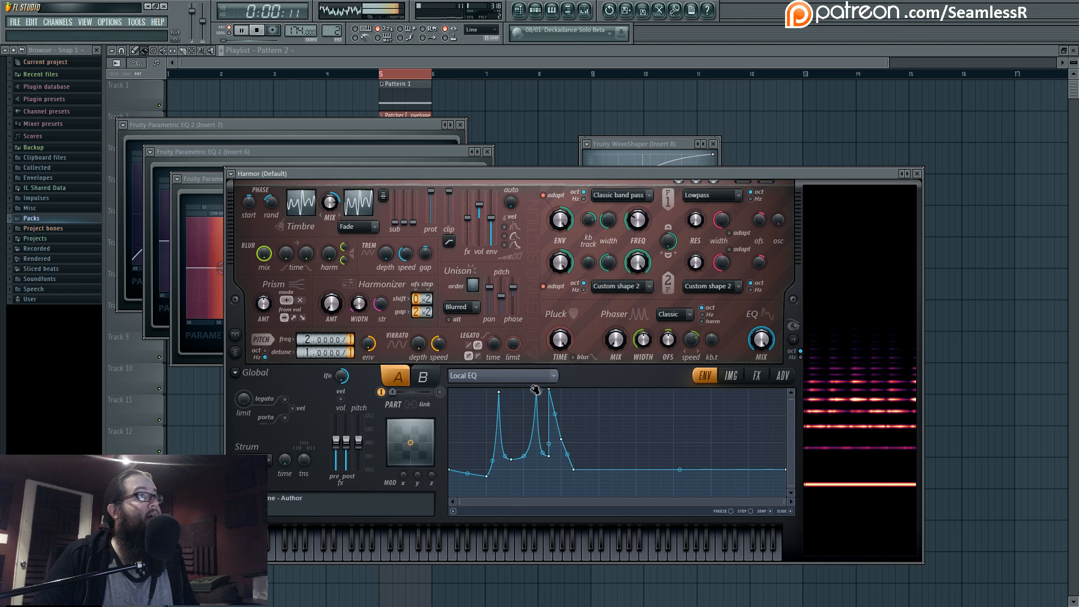
Raise the low point before Harmor's first Local EQ peak to the flat line and lift that peak to the maximum during playback.
mouse_move(488, 476)
left_mouse_down()
mouse_move(453, 474)
mouse_move(571, 468)
mouse_move(489, 472)
left_mouse_up()
key("space")
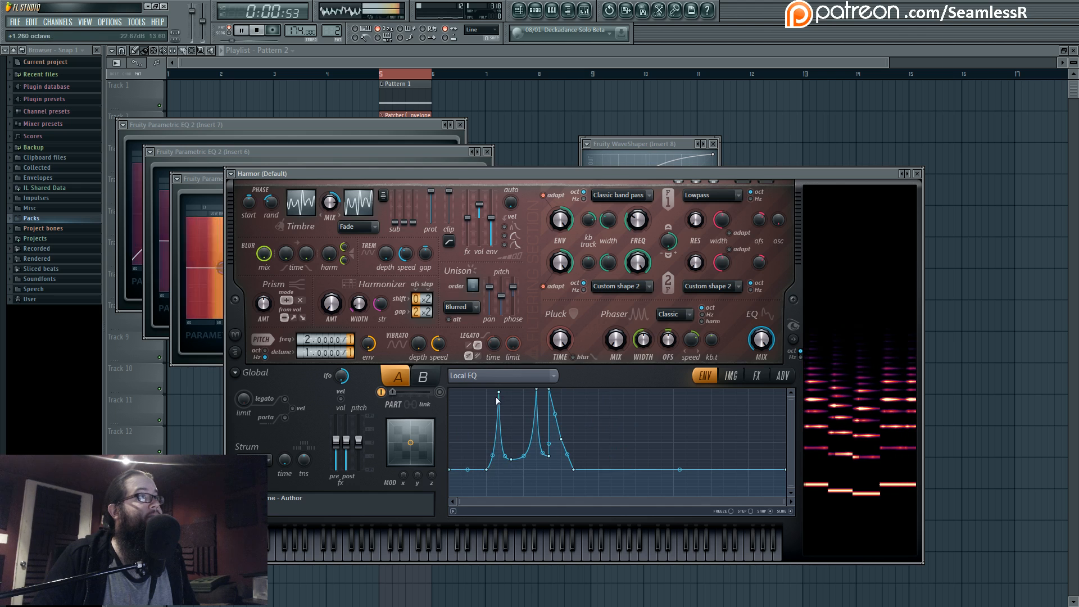
left_click_drag(500, 393, 500, 387)
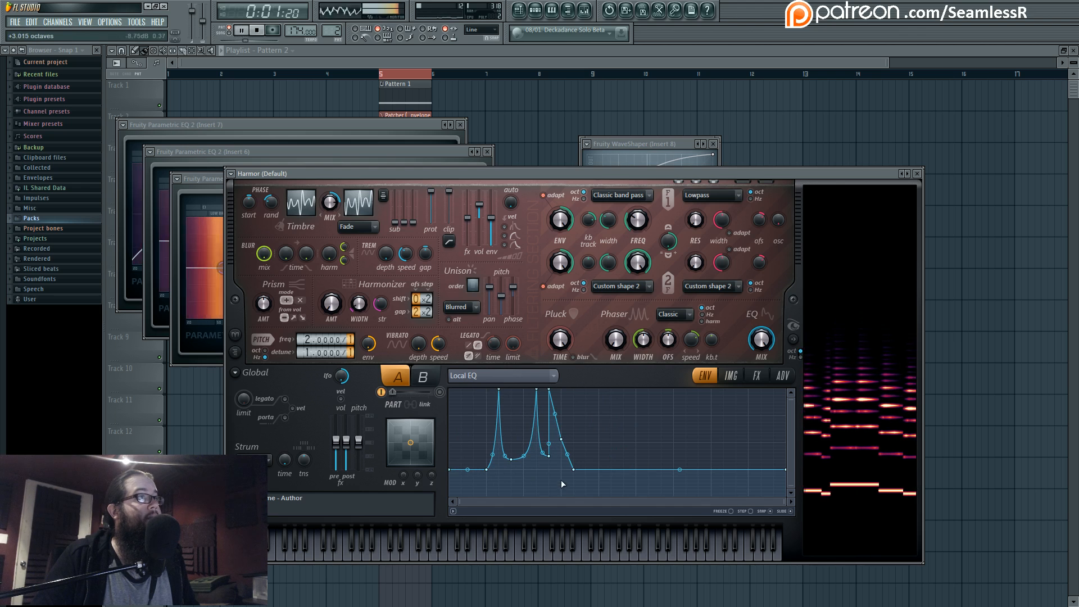
key("space")
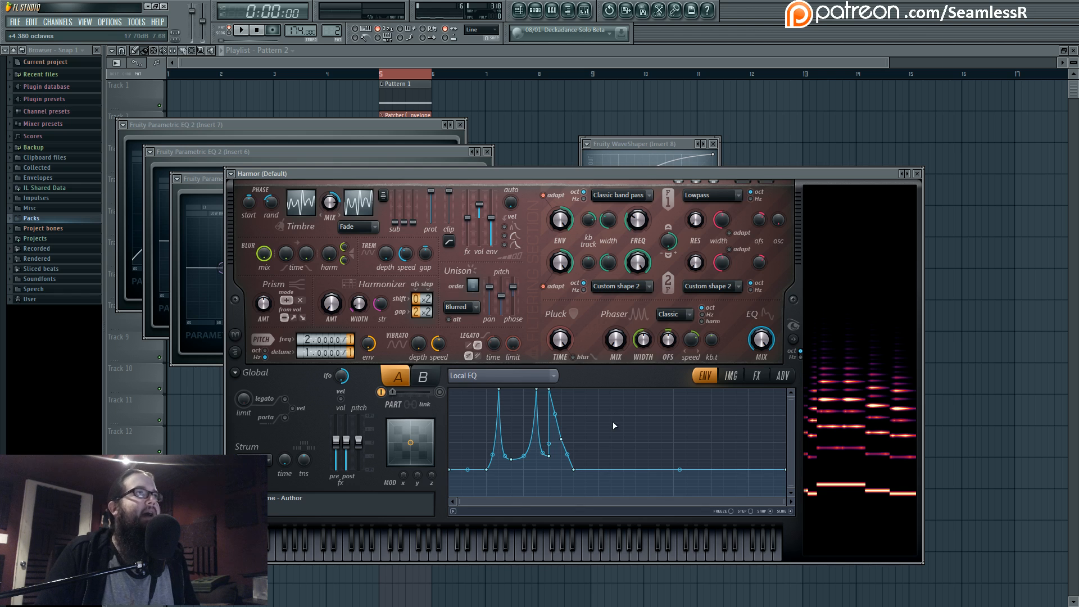
Bring the Default Harmor back up from Pattern 2's channel list and reposition its window over the playlist.
left_click_drag(481, 173, 495, 166)
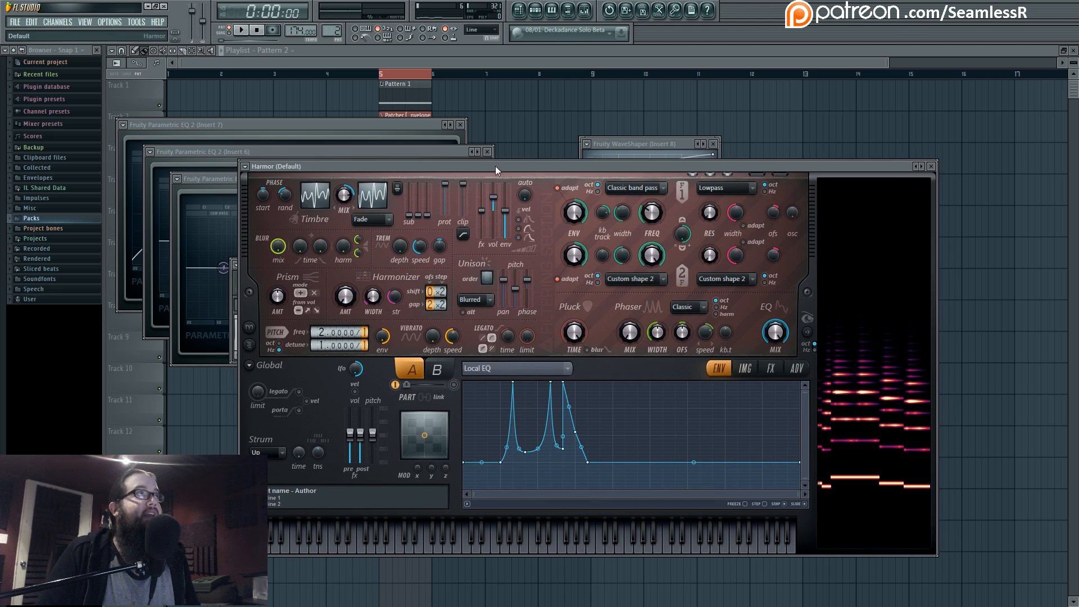
left_click(536, 10)
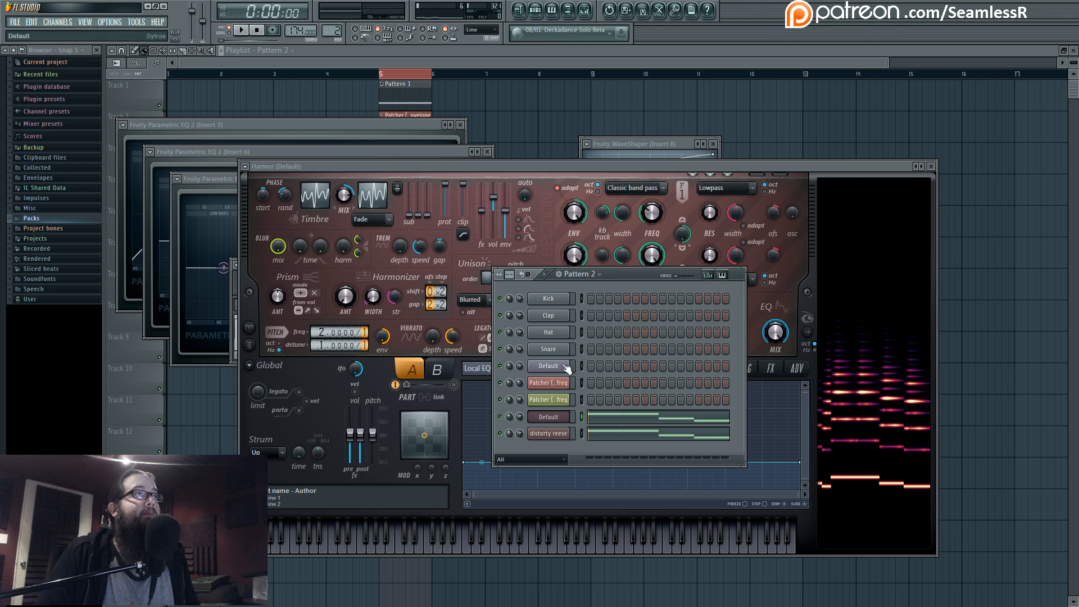
left_click(548, 419)
left_click(548, 418)
left_click(583, 10)
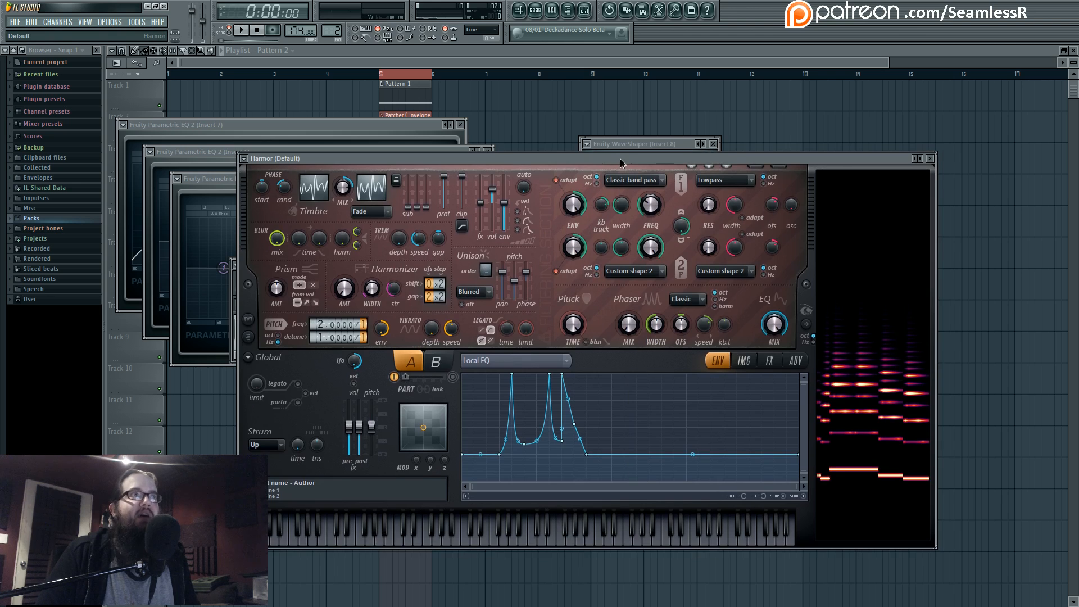
left_click_drag(620, 160, 643, 160)
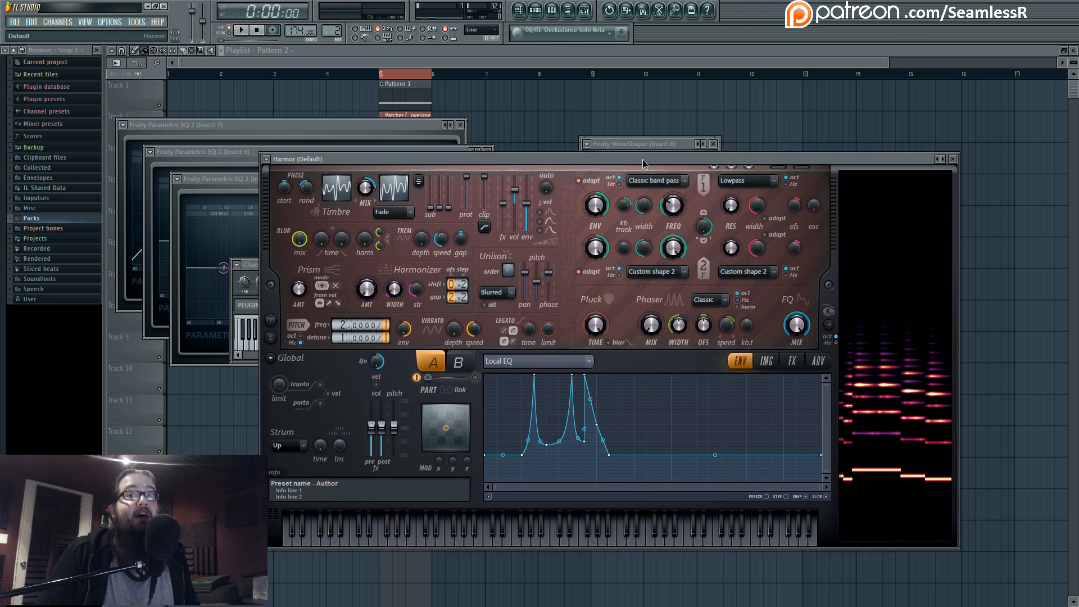